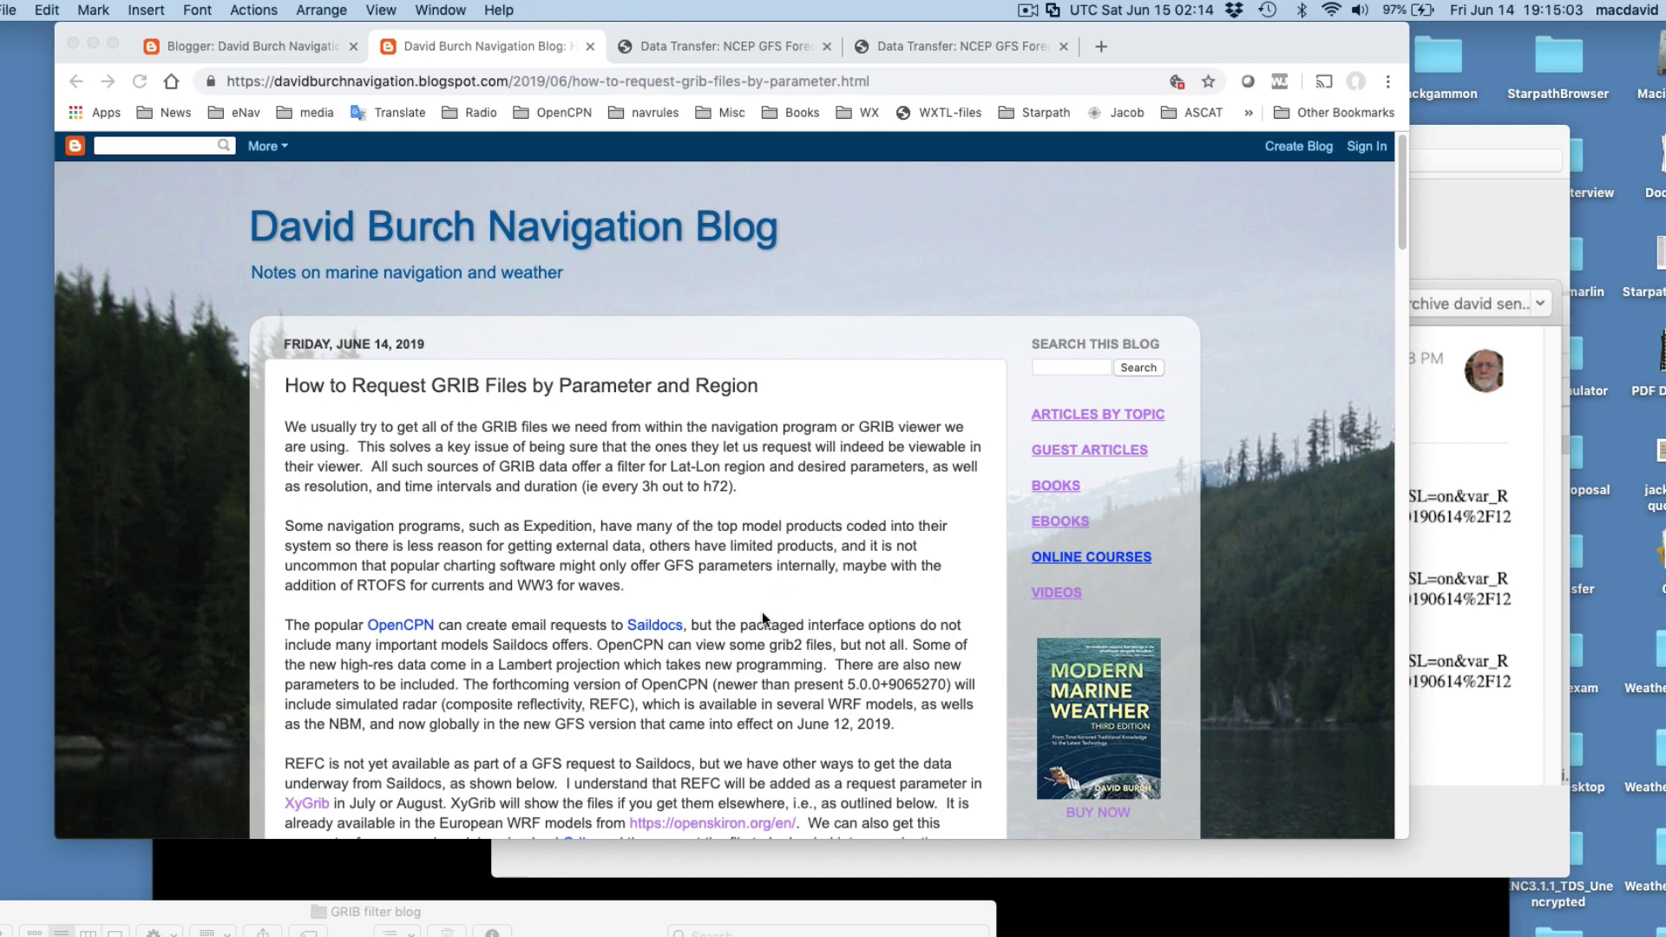
Scroll through the blog post and follow its link to the NOAA NOMADS home page
{"action": "scroll", "coordinate": [767, 612], "scroll_direction": "down", "scroll_amount": 1}
{"action": "scroll", "coordinate": [768, 618], "scroll_direction": "down", "scroll_amount": 1}
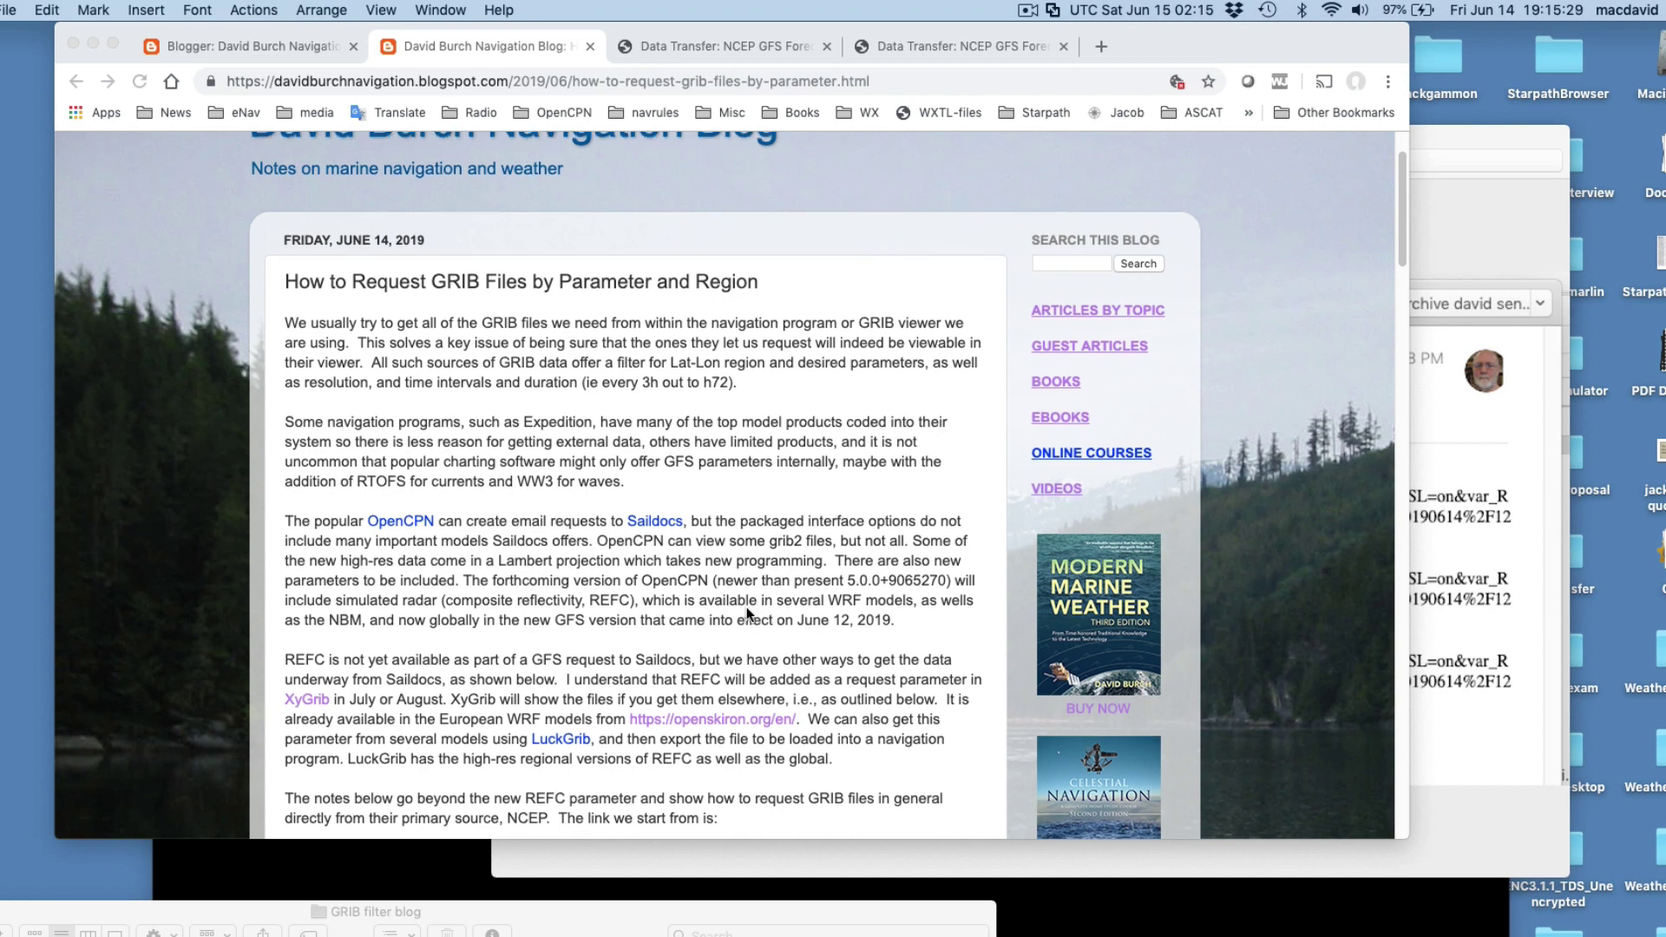
{"action": "scroll", "coordinate": [746, 607], "scroll_direction": "up", "scroll_amount": 3}
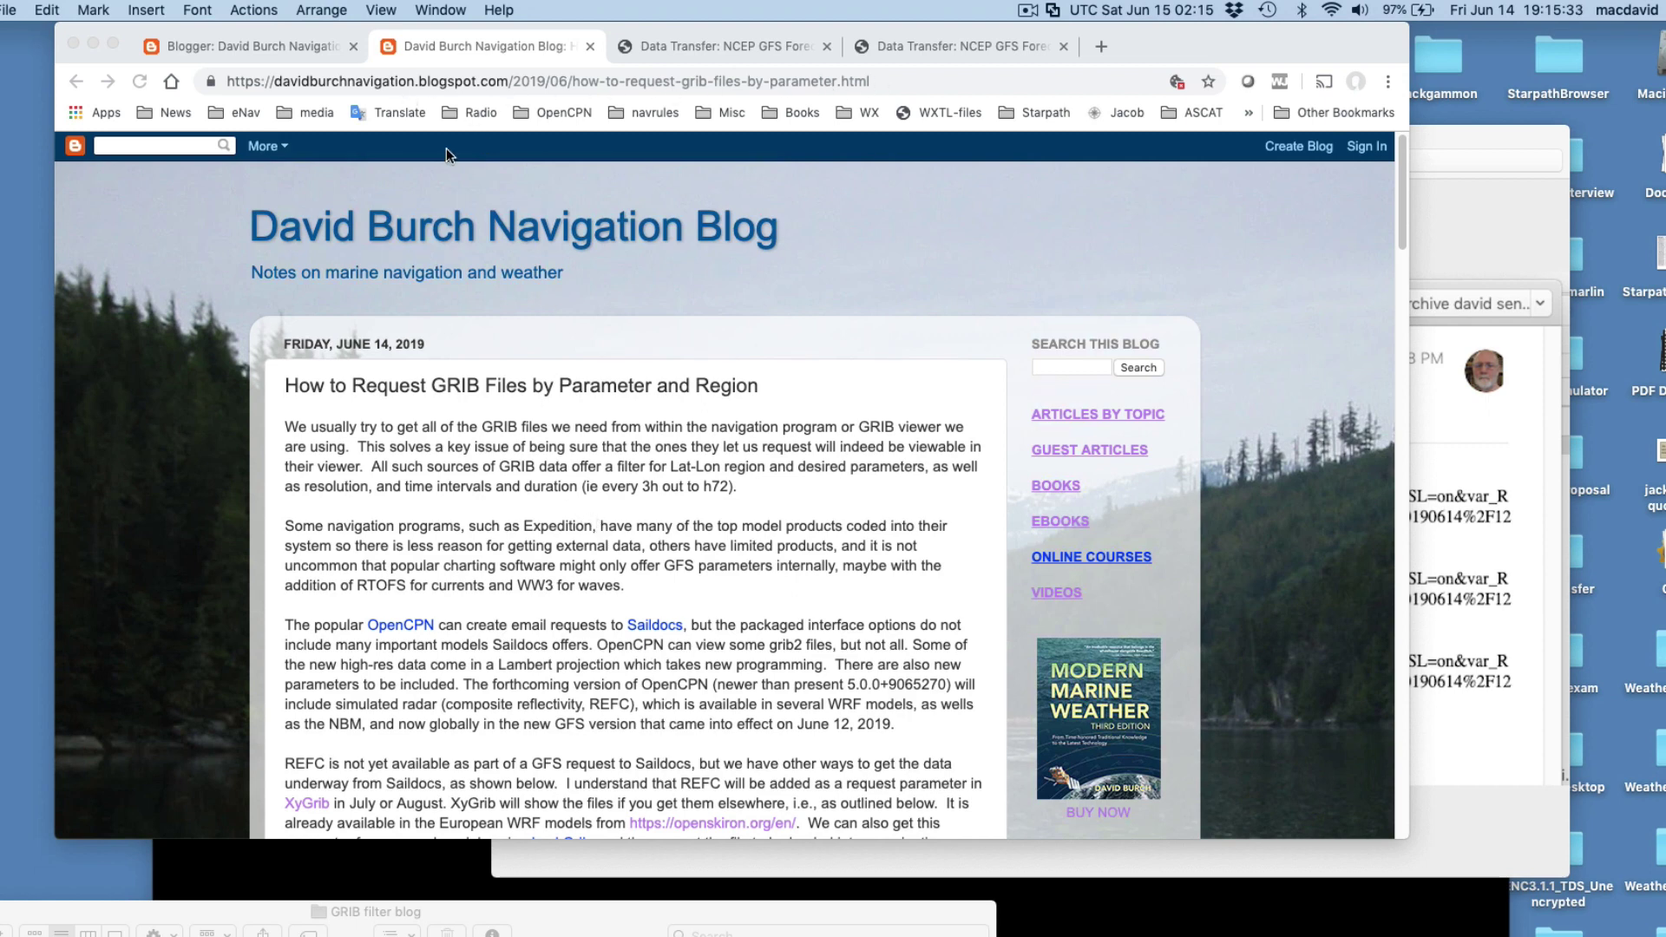
{"action": "scroll", "coordinate": [712, 736], "scroll_direction": "down", "scroll_amount": 2}
{"action": "scroll", "coordinate": [711, 736], "scroll_direction": "down", "scroll_amount": 4}
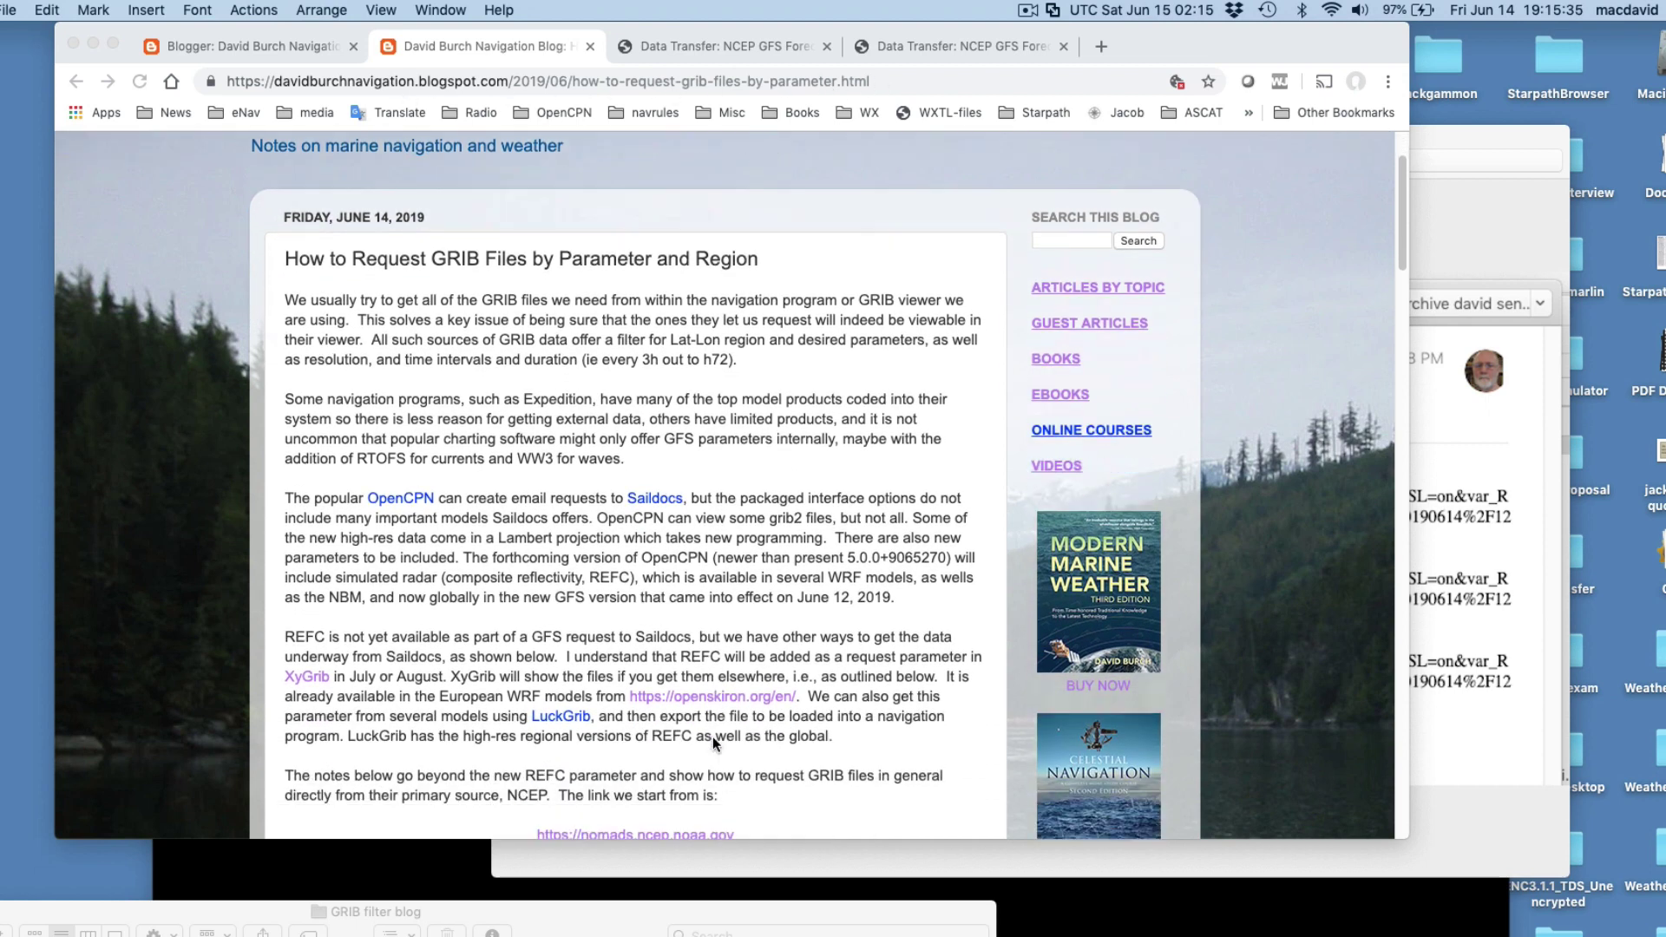
{"action": "scroll", "coordinate": [739, 743], "scroll_direction": "down", "scroll_amount": 3}
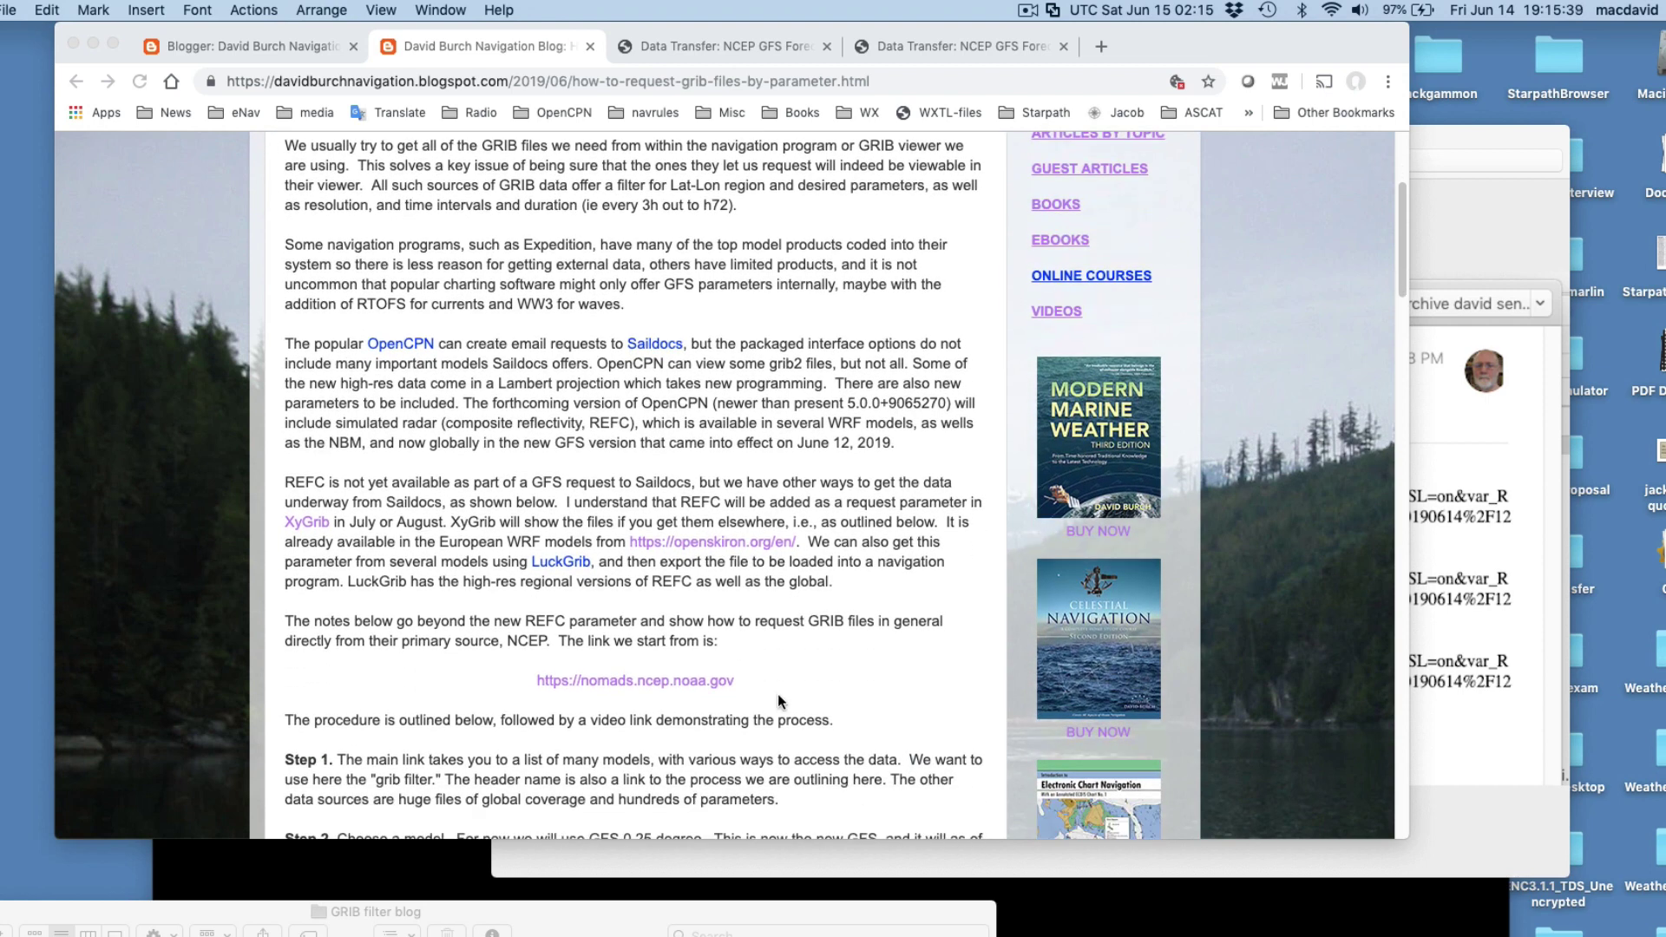
{"action": "scroll", "coordinate": [777, 694], "scroll_direction": "down", "scroll_amount": 1}
{"action": "scroll", "coordinate": [777, 694], "scroll_direction": "down", "scroll_amount": 10}
{"action": "scroll", "coordinate": [778, 701], "scroll_direction": "down", "scroll_amount": 15}
{"action": "scroll", "coordinate": [777, 701], "scroll_direction": "down", "scroll_amount": 15}
{"action": "scroll", "coordinate": [777, 695], "scroll_direction": "down", "scroll_amount": 5}
{"action": "scroll", "coordinate": [778, 699], "scroll_direction": "down", "scroll_amount": 4}
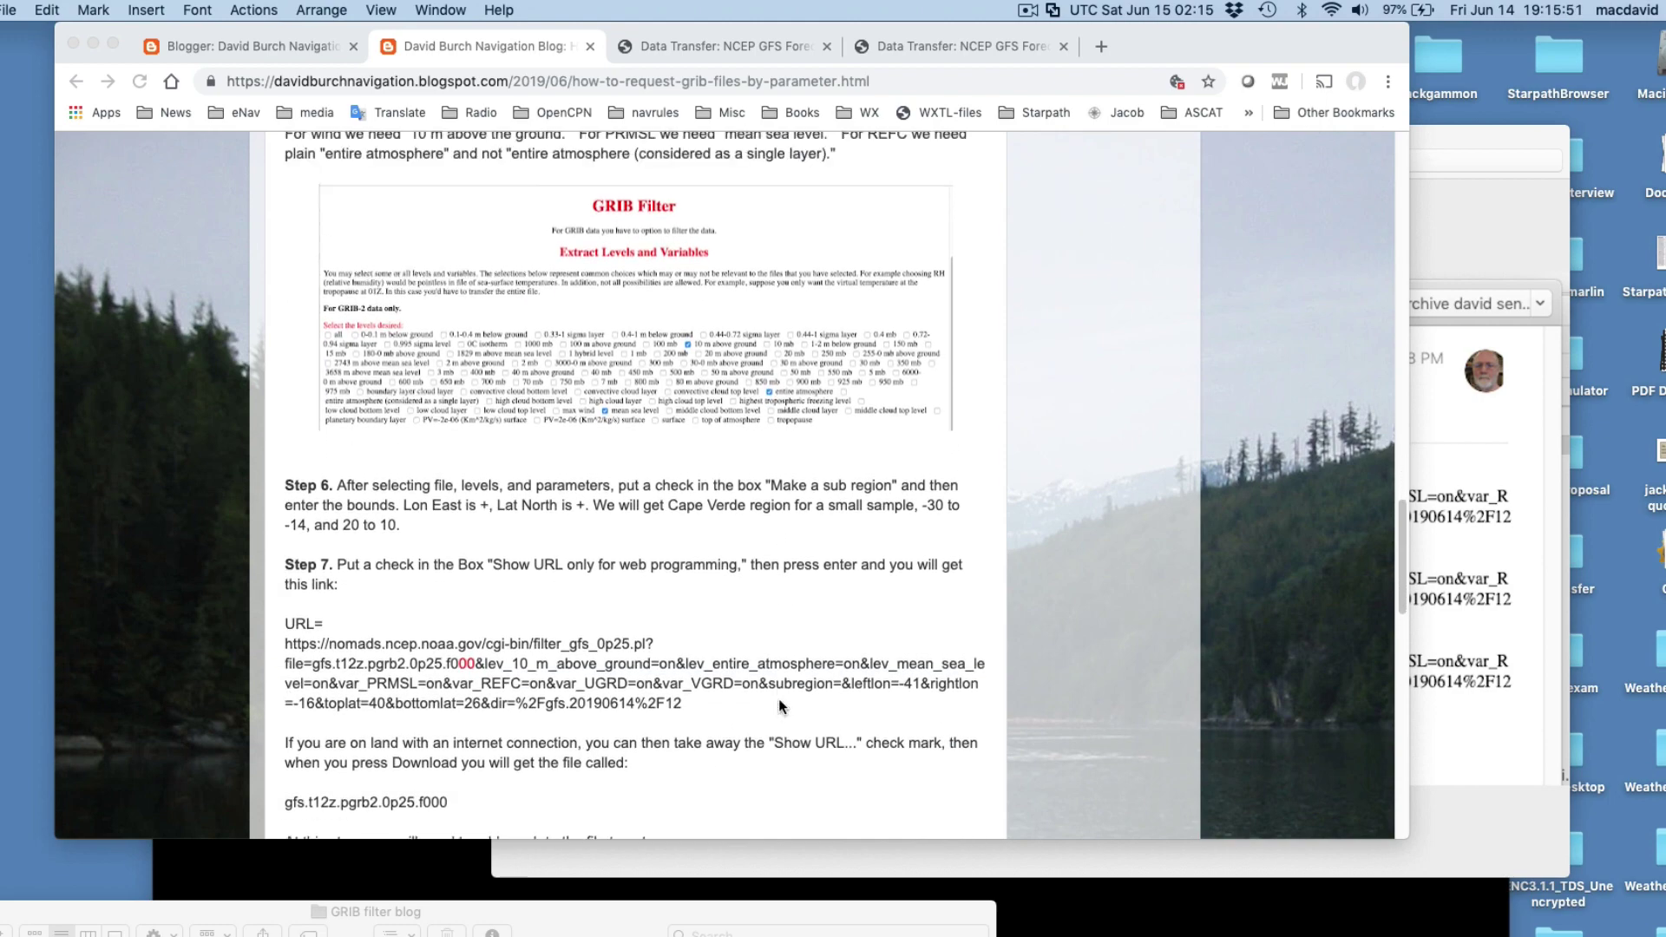
{"action": "scroll", "coordinate": [778, 699], "scroll_direction": "up", "scroll_amount": 20}
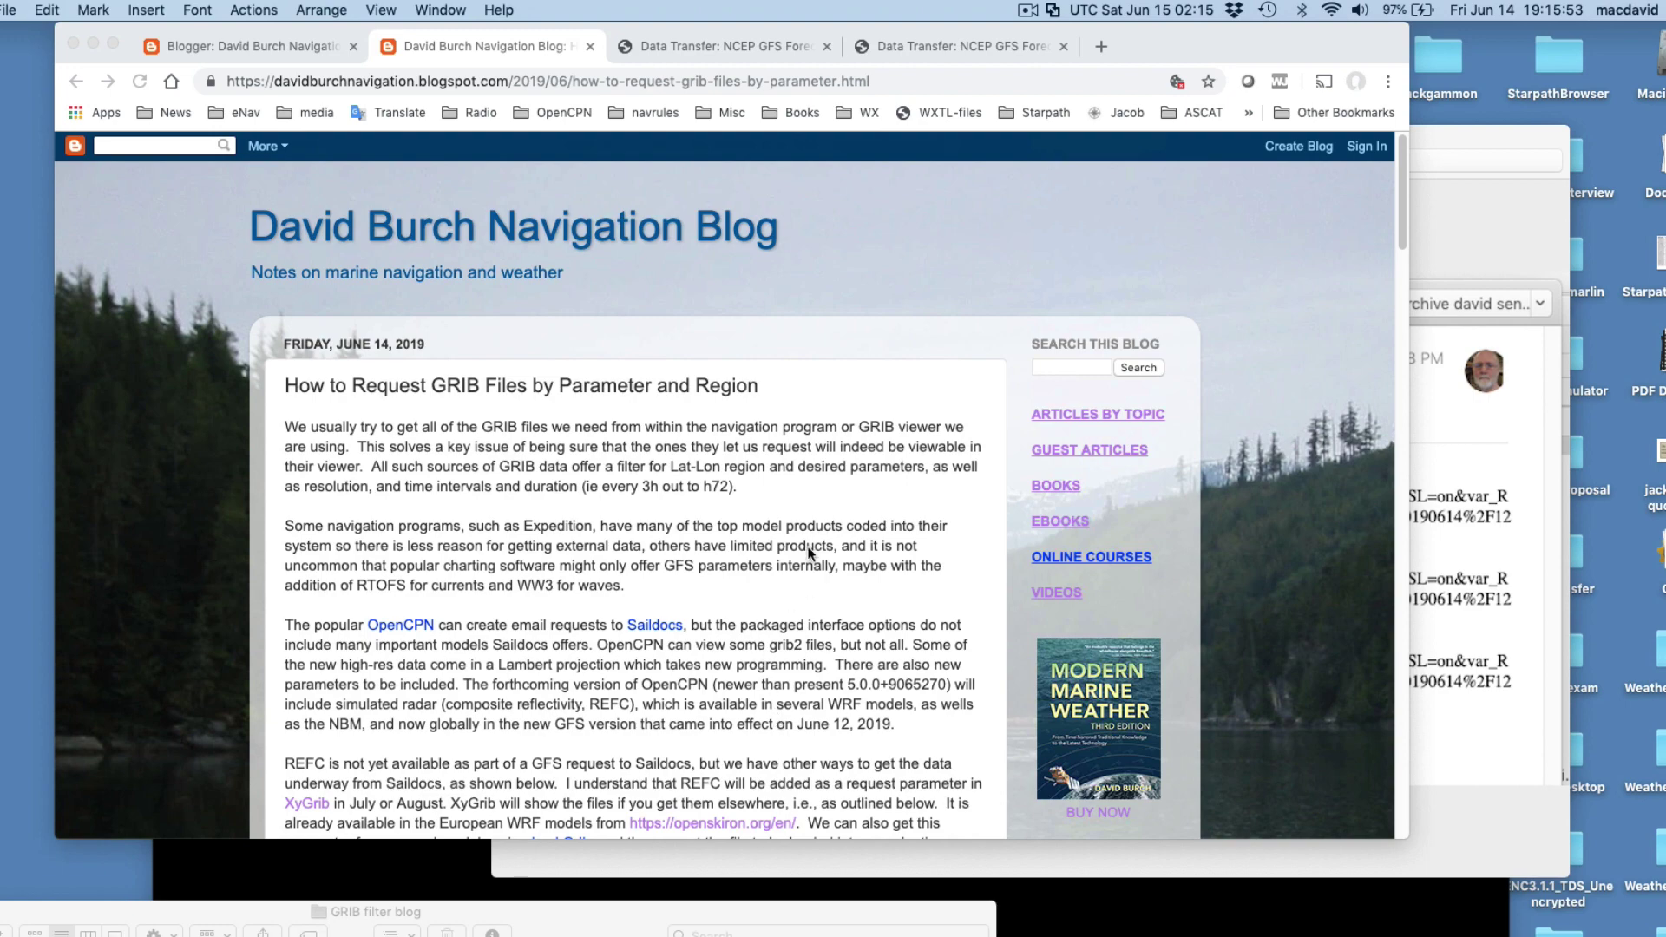
{"action": "scroll", "coordinate": [789, 659], "scroll_direction": "down", "scroll_amount": 1}
{"action": "scroll", "coordinate": [788, 665], "scroll_direction": "down", "scroll_amount": 6}
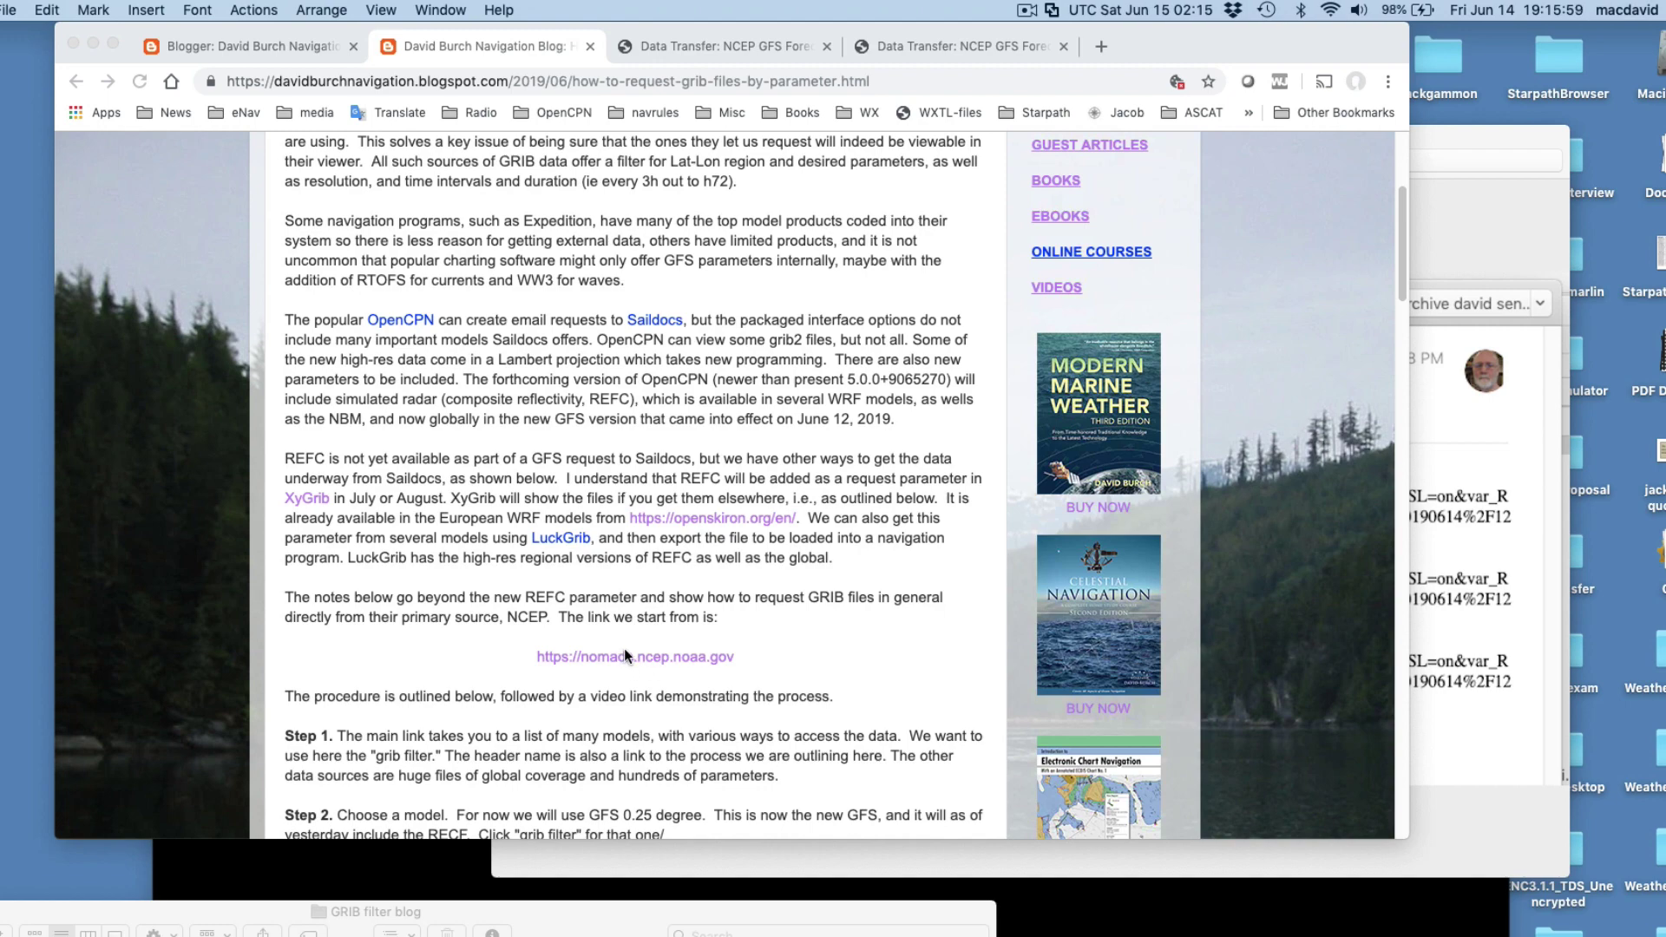
{"action": "left_click", "coordinate": [621, 657]}
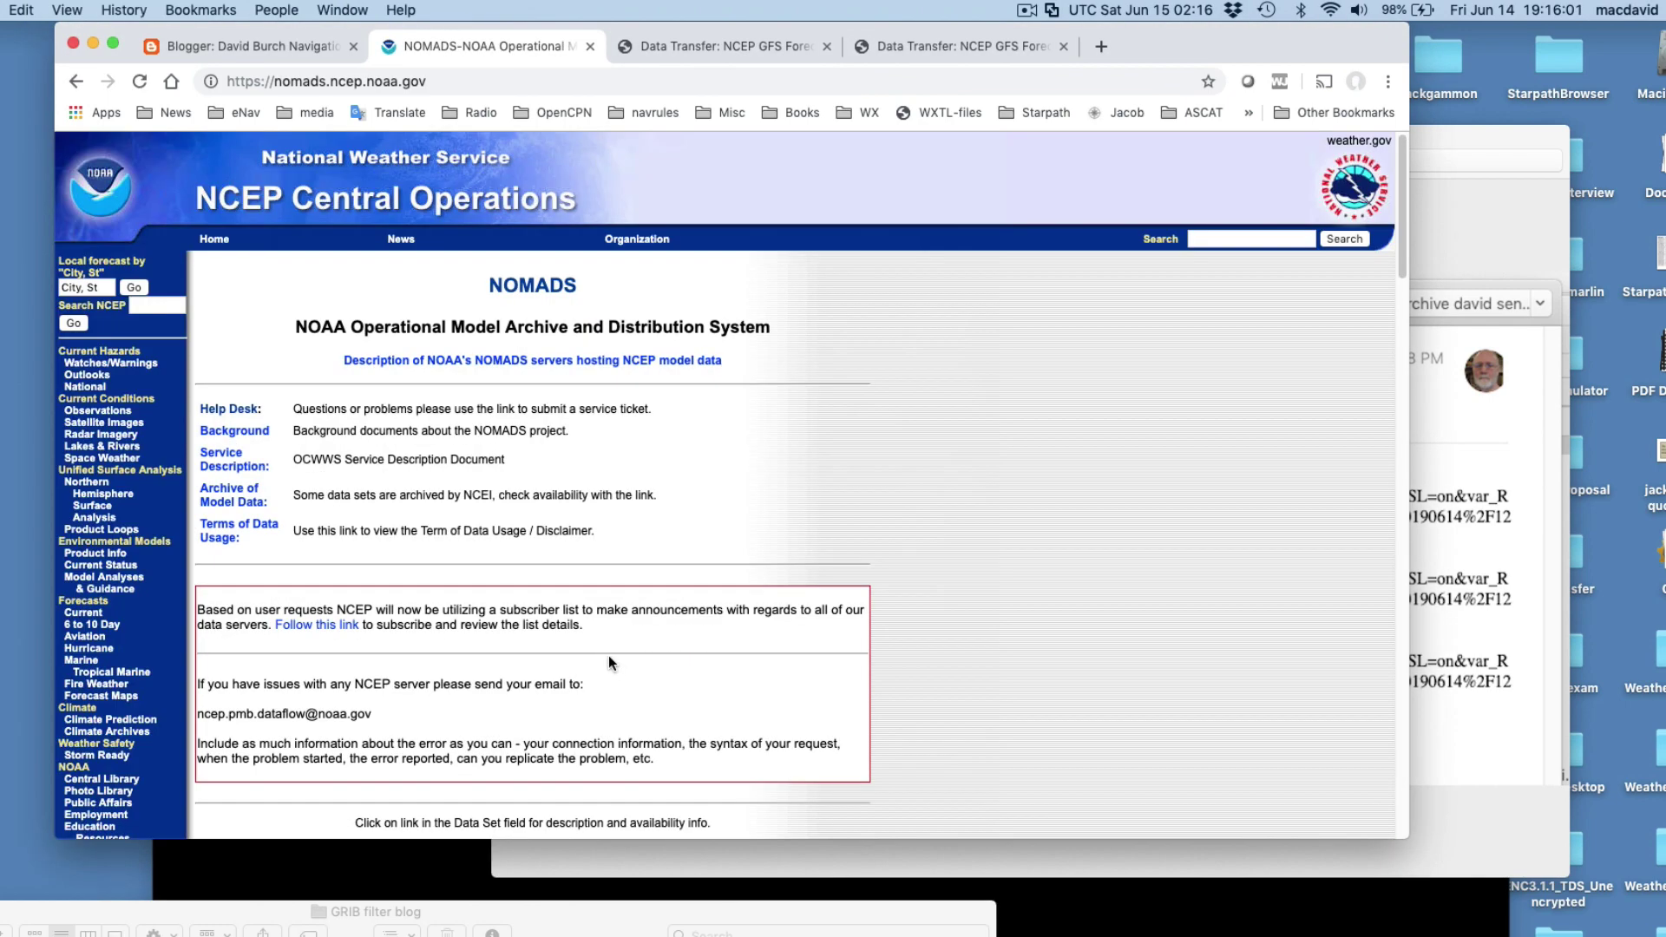
Find the Data Set table on NOMADS and open the HRRR dataset description
{"action": "scroll", "coordinate": [797, 463], "scroll_direction": "down", "scroll_amount": 15}
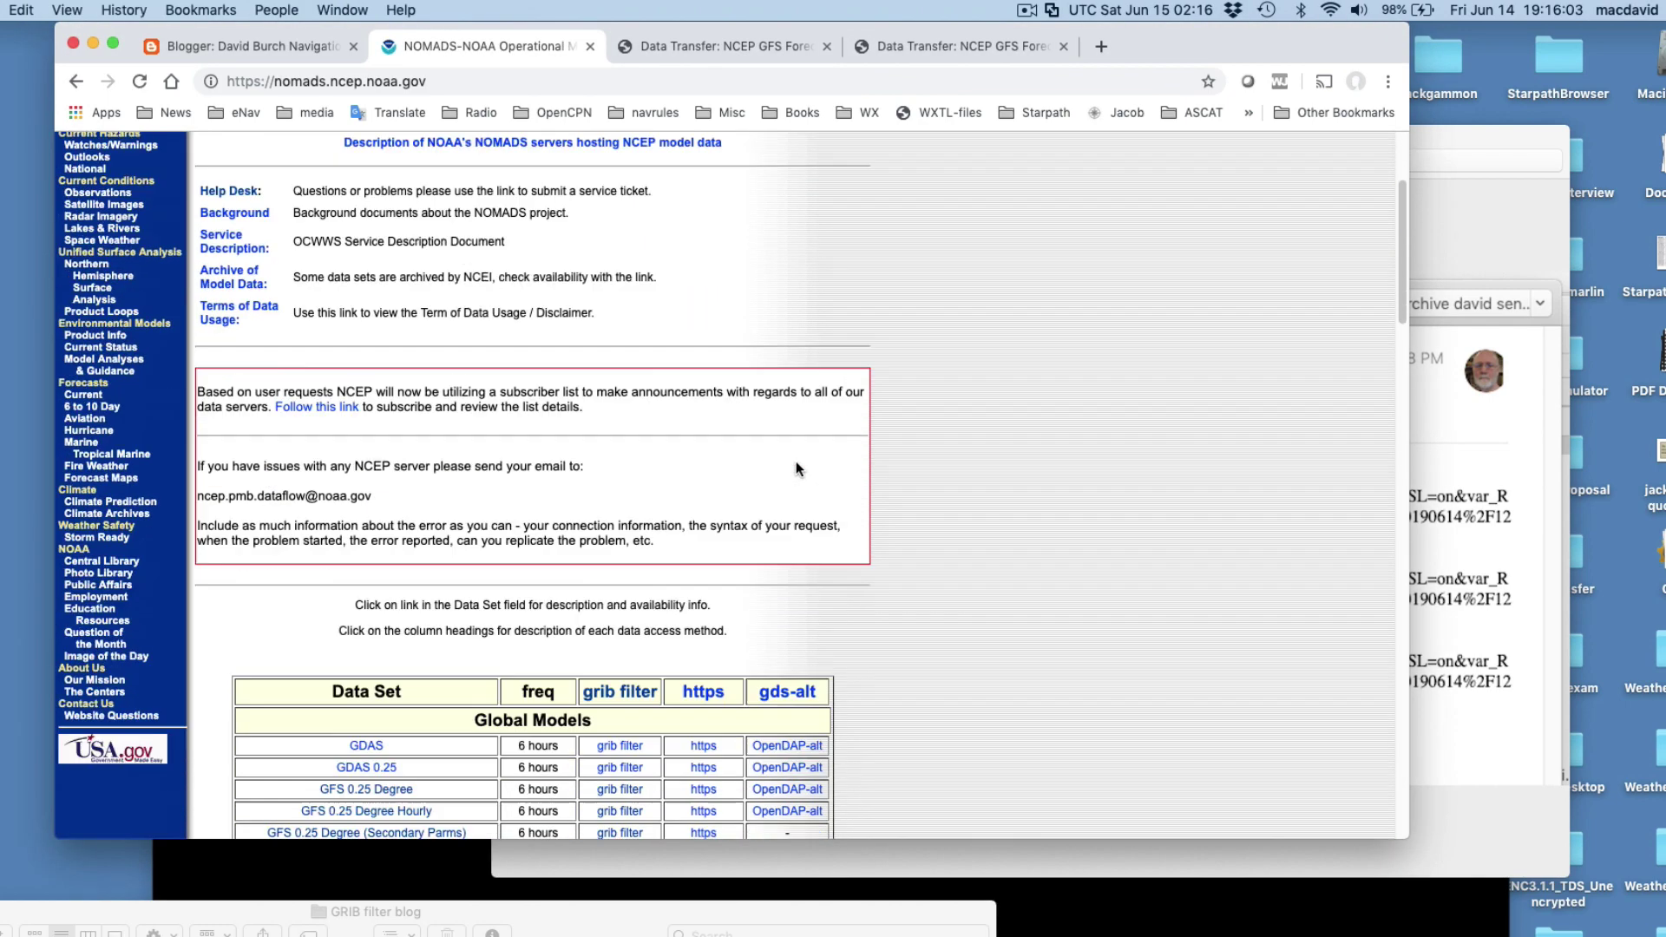
{"action": "scroll", "coordinate": [446, 416], "scroll_direction": "down", "scroll_amount": 15}
{"action": "scroll", "coordinate": [446, 417], "scroll_direction": "up", "scroll_amount": 8}
{"action": "scroll", "coordinate": [446, 420], "scroll_direction": "up", "scroll_amount": 5}
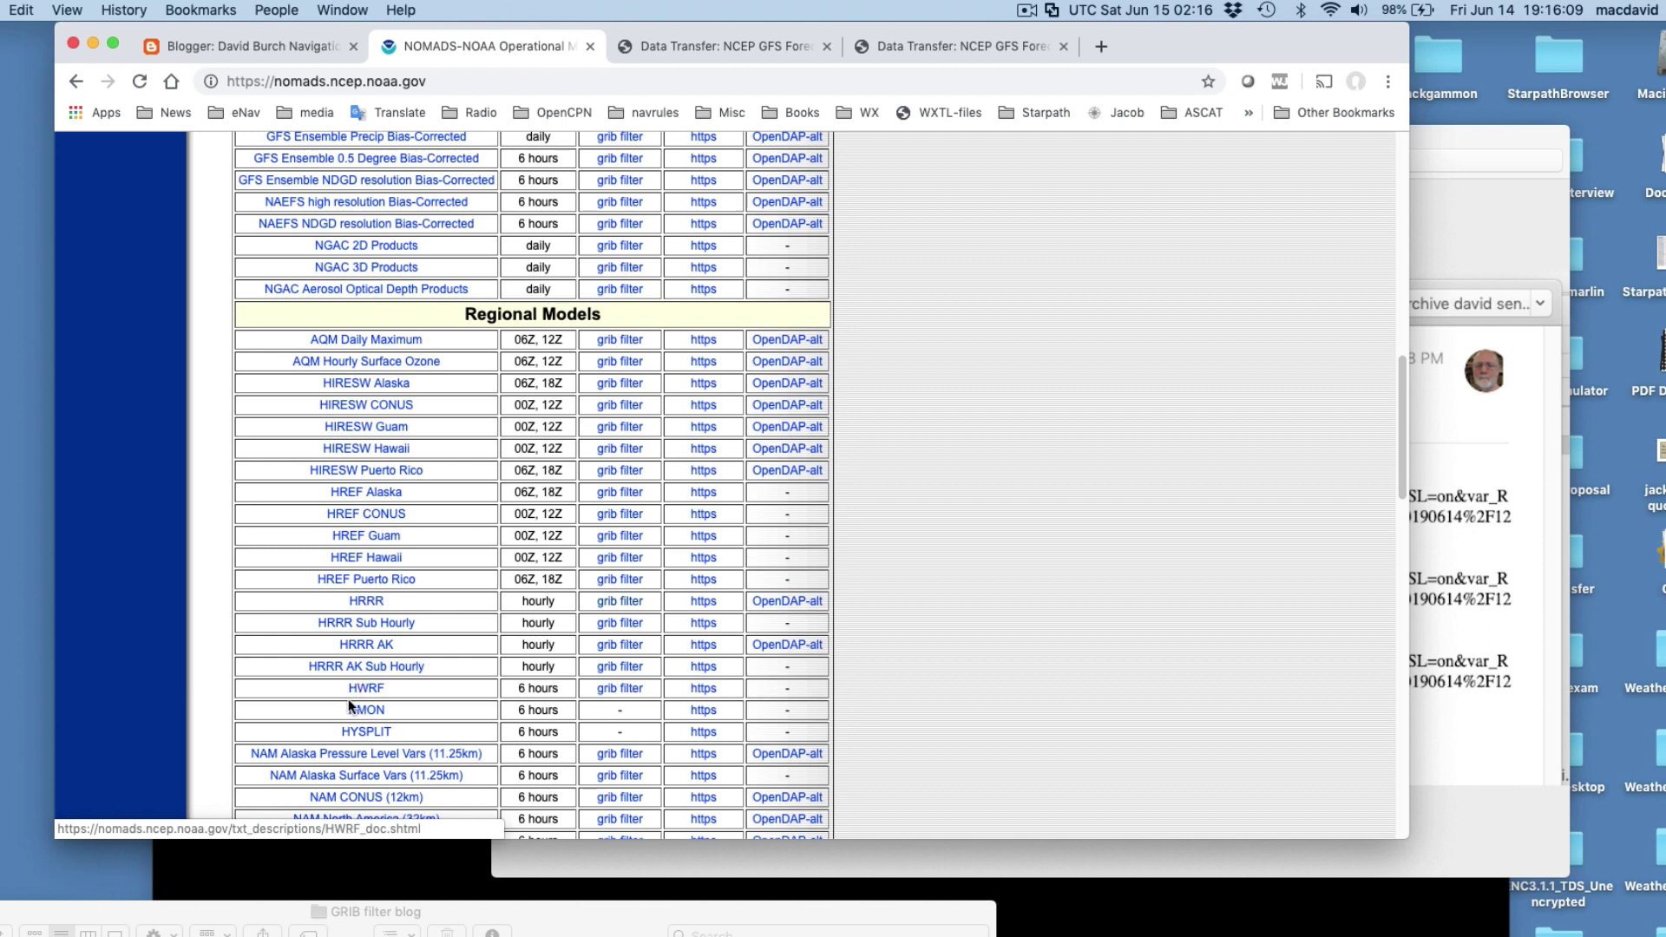
{"action": "left_click", "coordinate": [394, 611]}
{"action": "left_click", "coordinate": [387, 604]}
Open the GFS 0.25 Degree dataset entry in the Data Set table
{"action": "scroll", "coordinate": [408, 602], "scroll_direction": "up", "scroll_amount": 15}
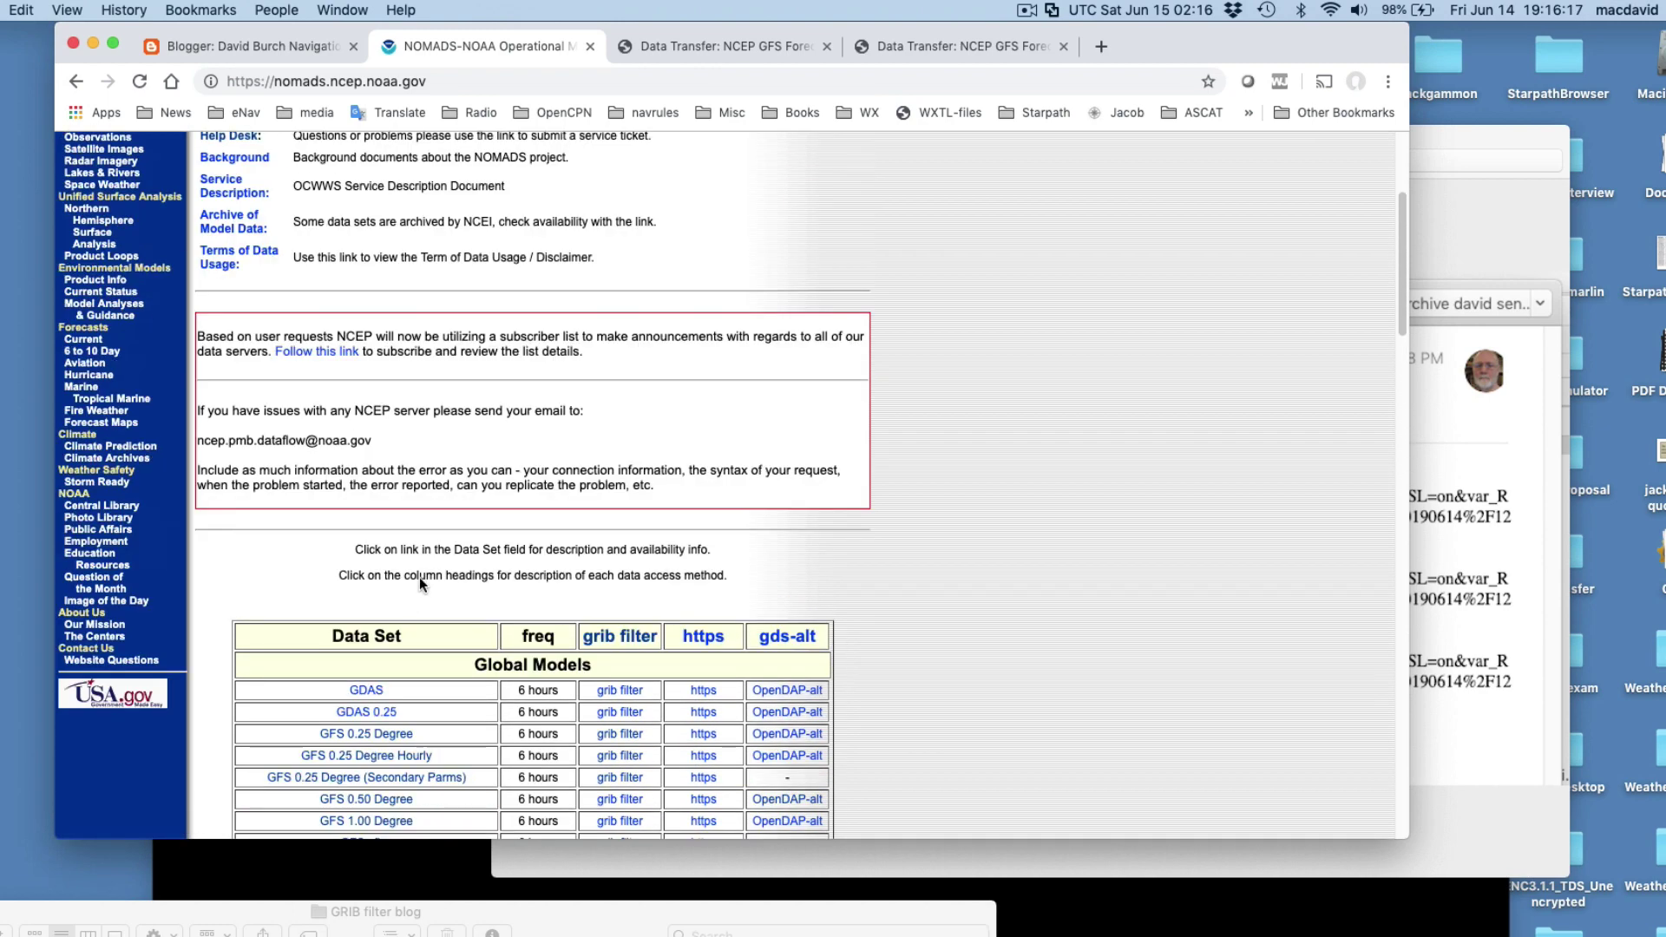
{"action": "scroll", "coordinate": [419, 581], "scroll_direction": "down", "scroll_amount": 6}
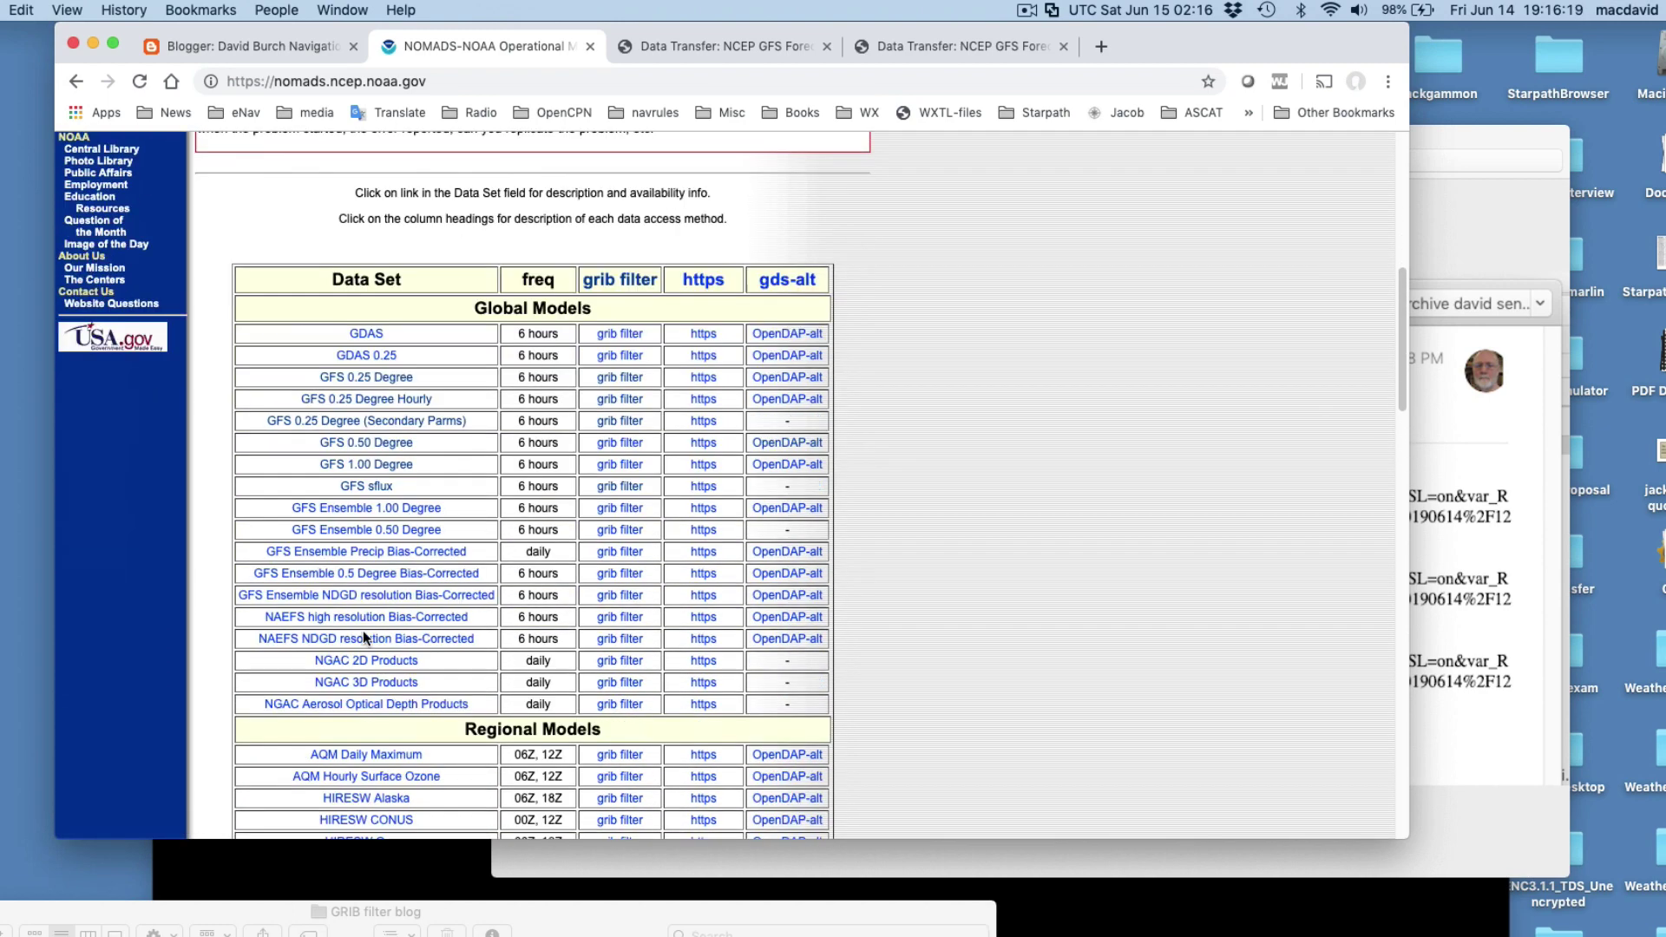
{"action": "left_click", "coordinate": [352, 378]}
Open the GFS 0.25 Degree grib filter, then the gfs.20190614 folder and its 12 run
{"action": "left_click", "coordinate": [630, 380]}
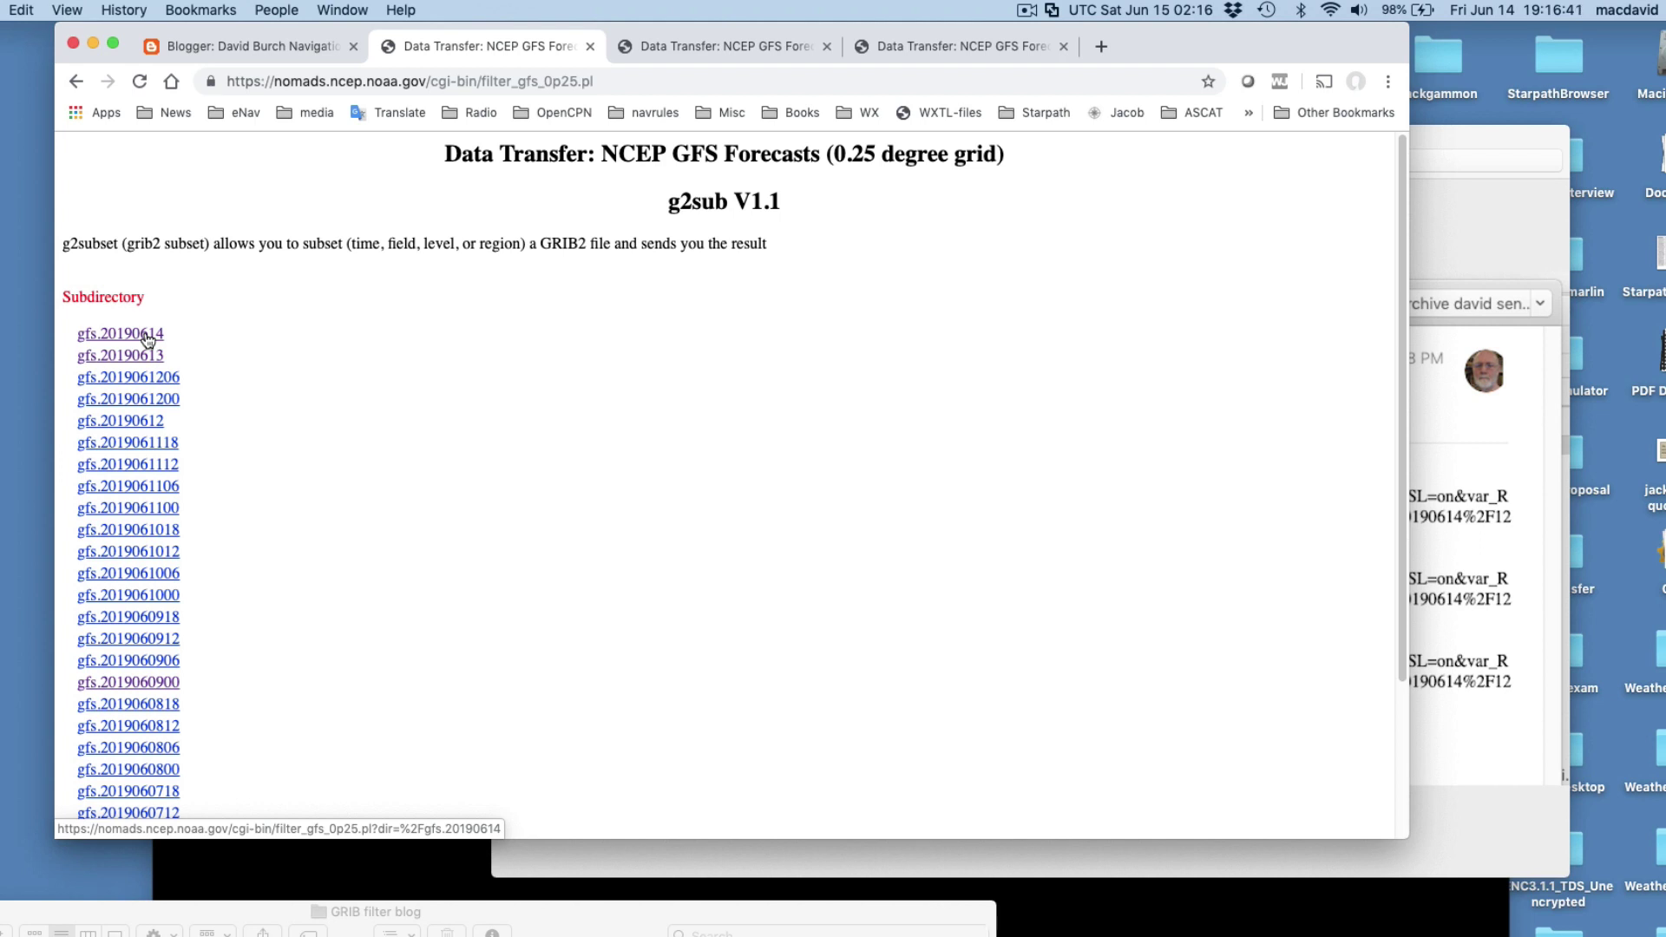
{"action": "left_click", "coordinate": [138, 337]}
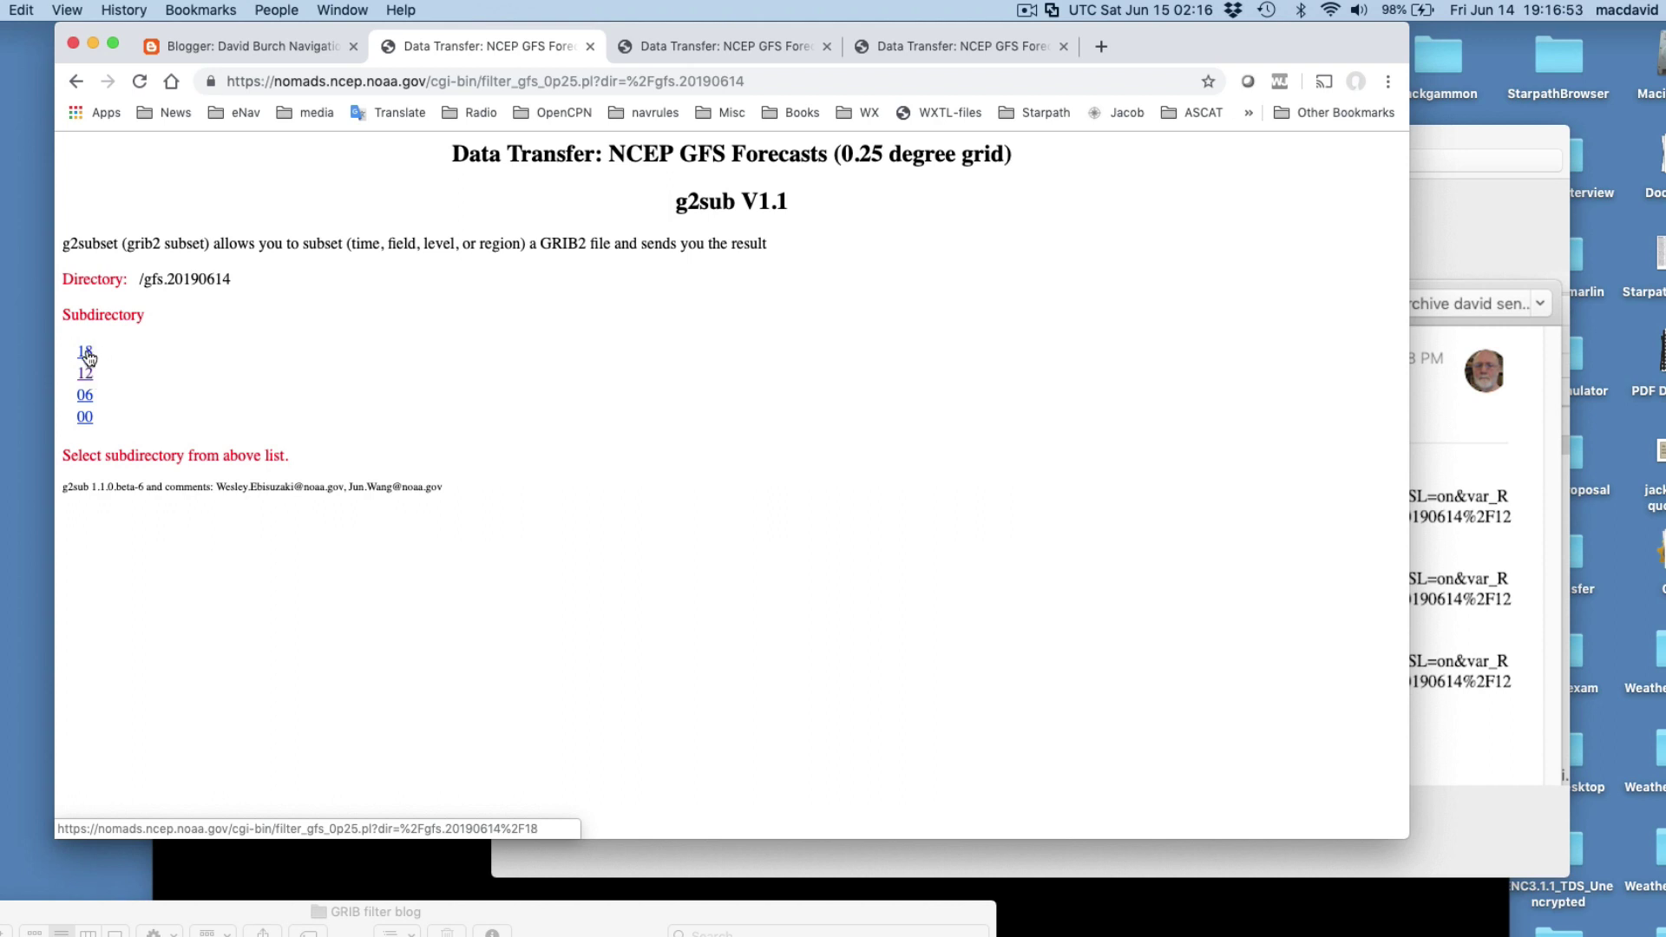
{"action": "left_click", "coordinate": [84, 376]}
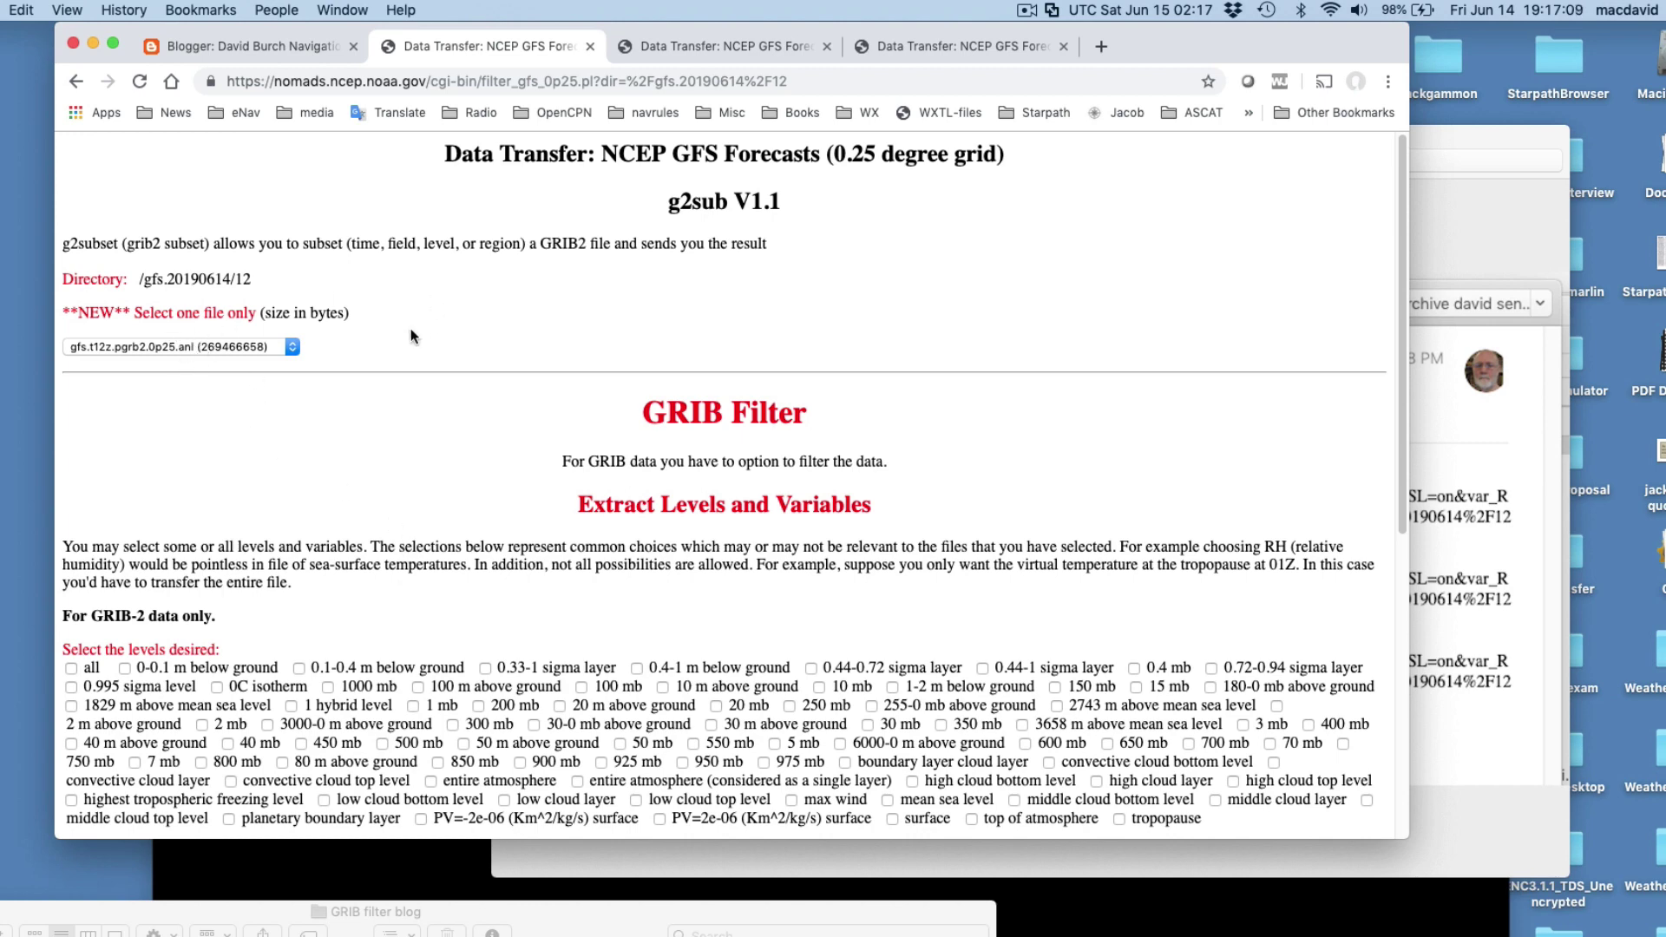
Browse the 'Select one file only' list of 12Z GRIB files, from anl through f000 onward
{"action": "scroll", "coordinate": [411, 328], "scroll_direction": "down", "scroll_amount": 1}
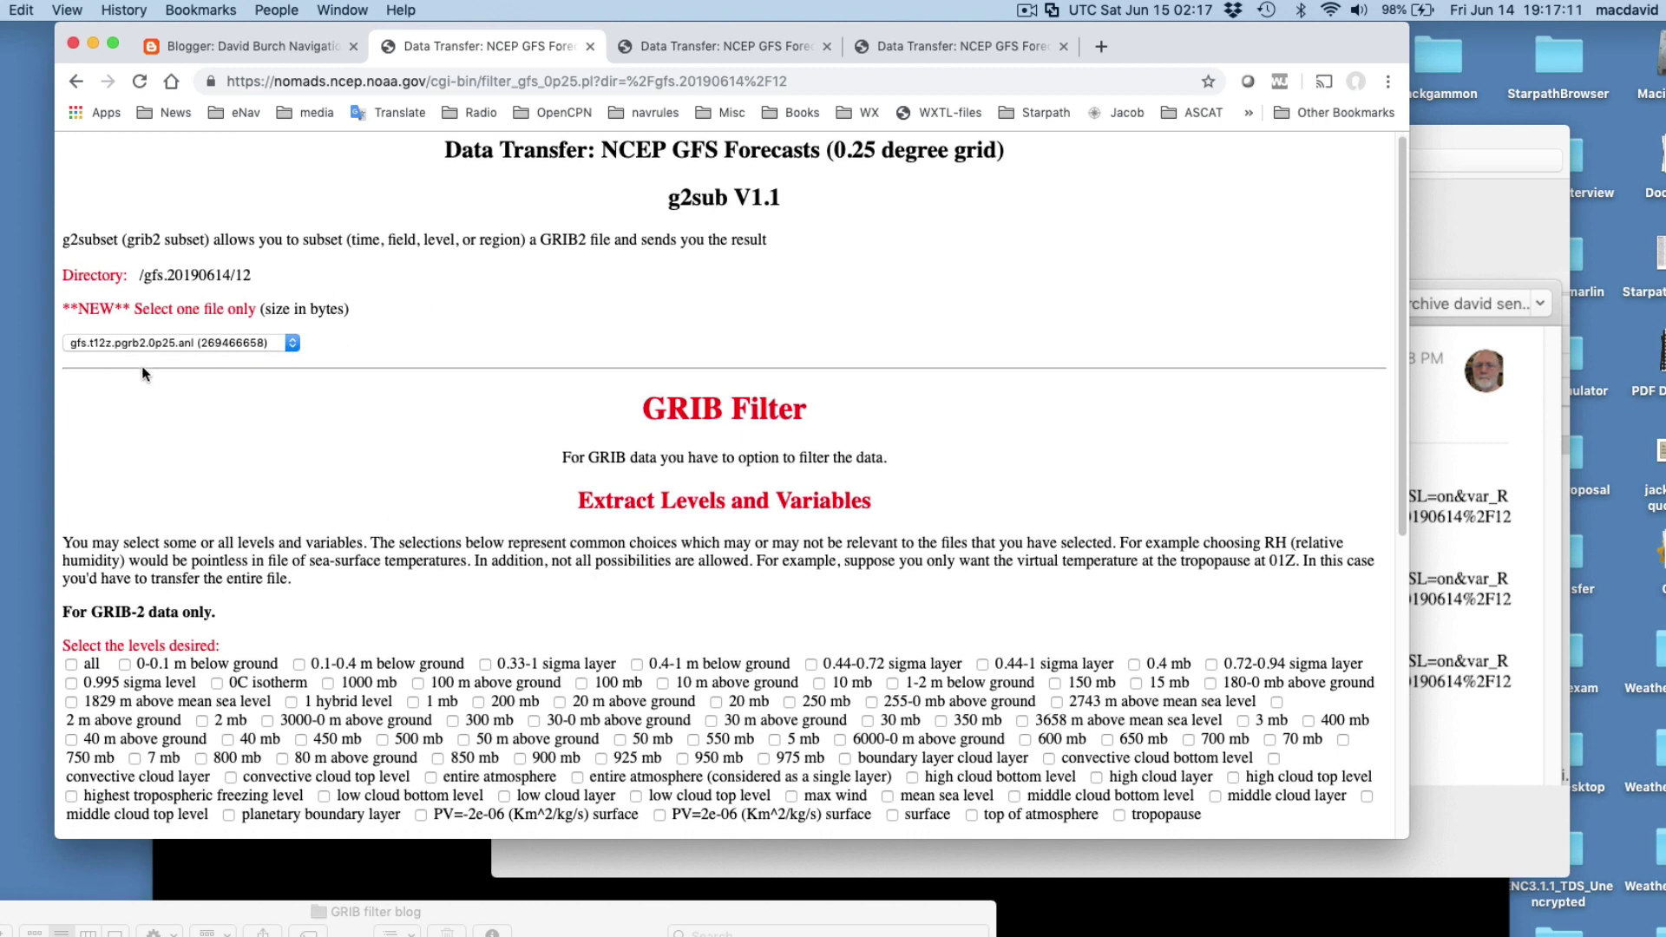
{"action": "left_click", "coordinate": [158, 344]}
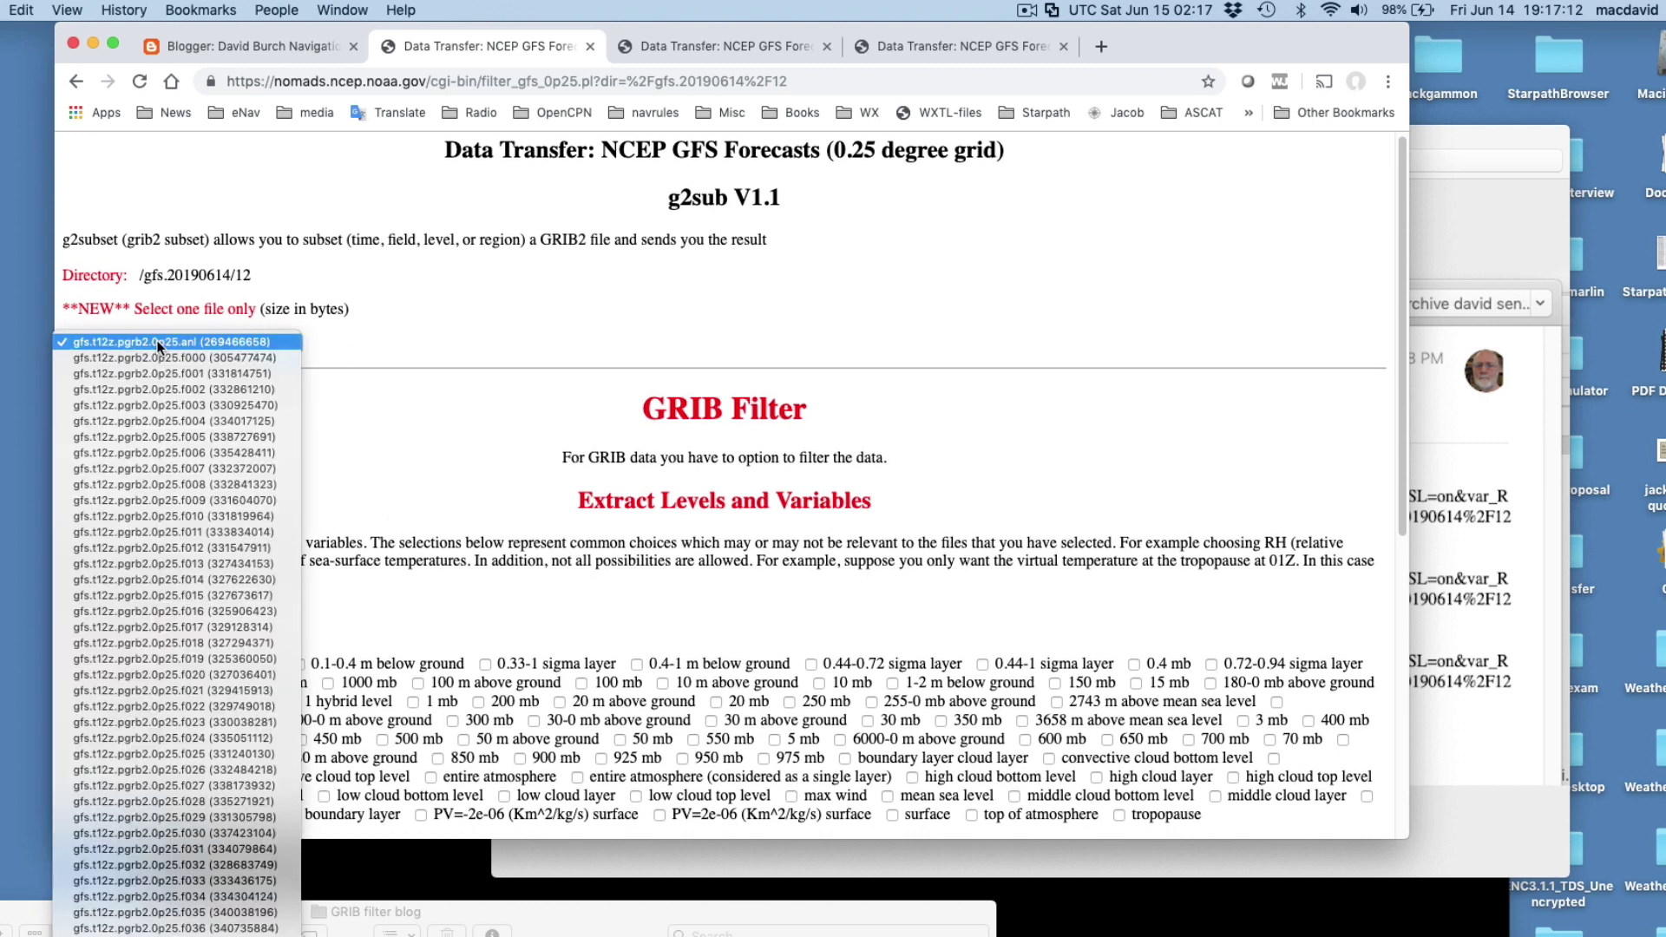
{"action": "left_click", "coordinate": [393, 340]}
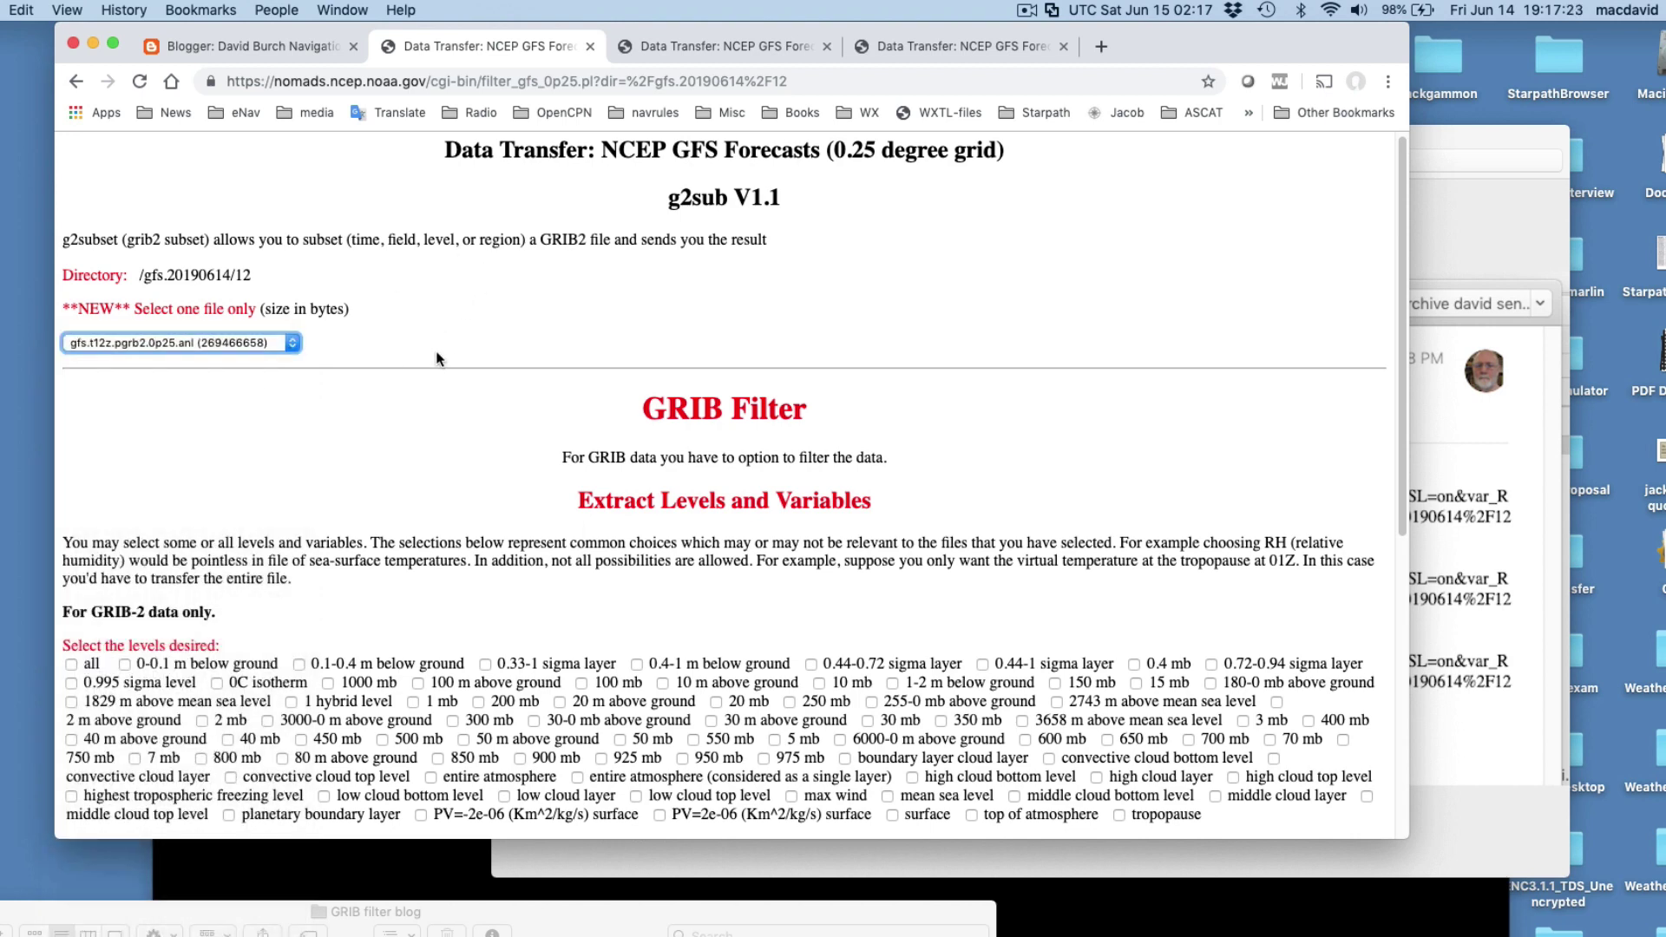
{"action": "left_click", "coordinate": [286, 345]}
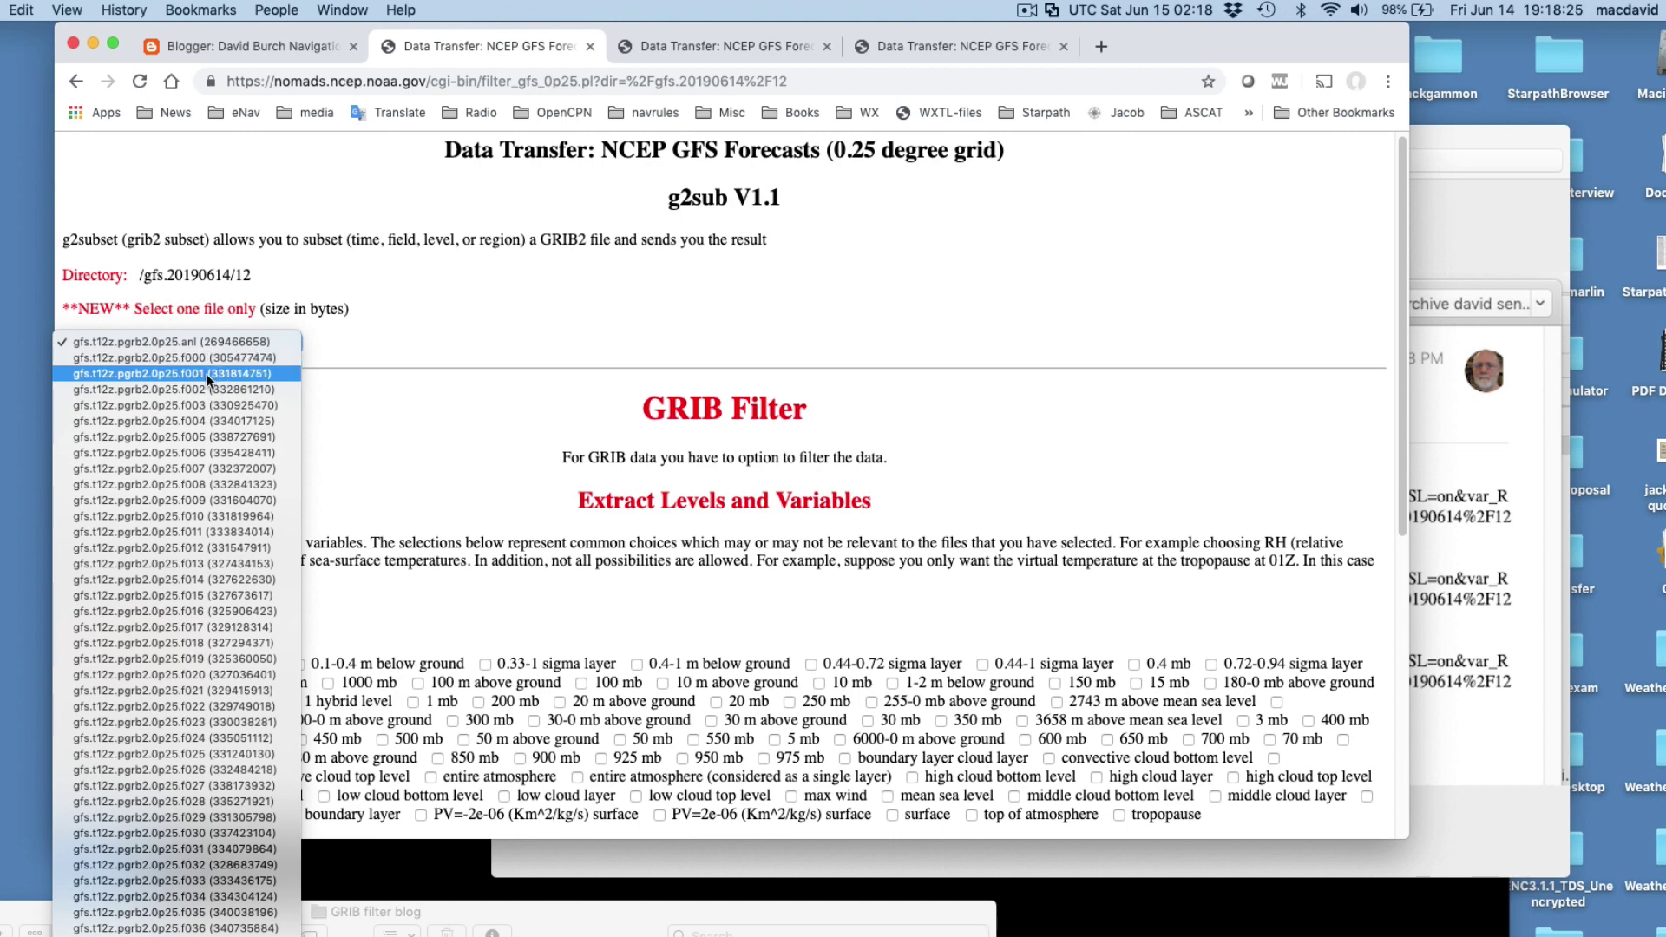
{"action": "left_click", "coordinate": [201, 356]}
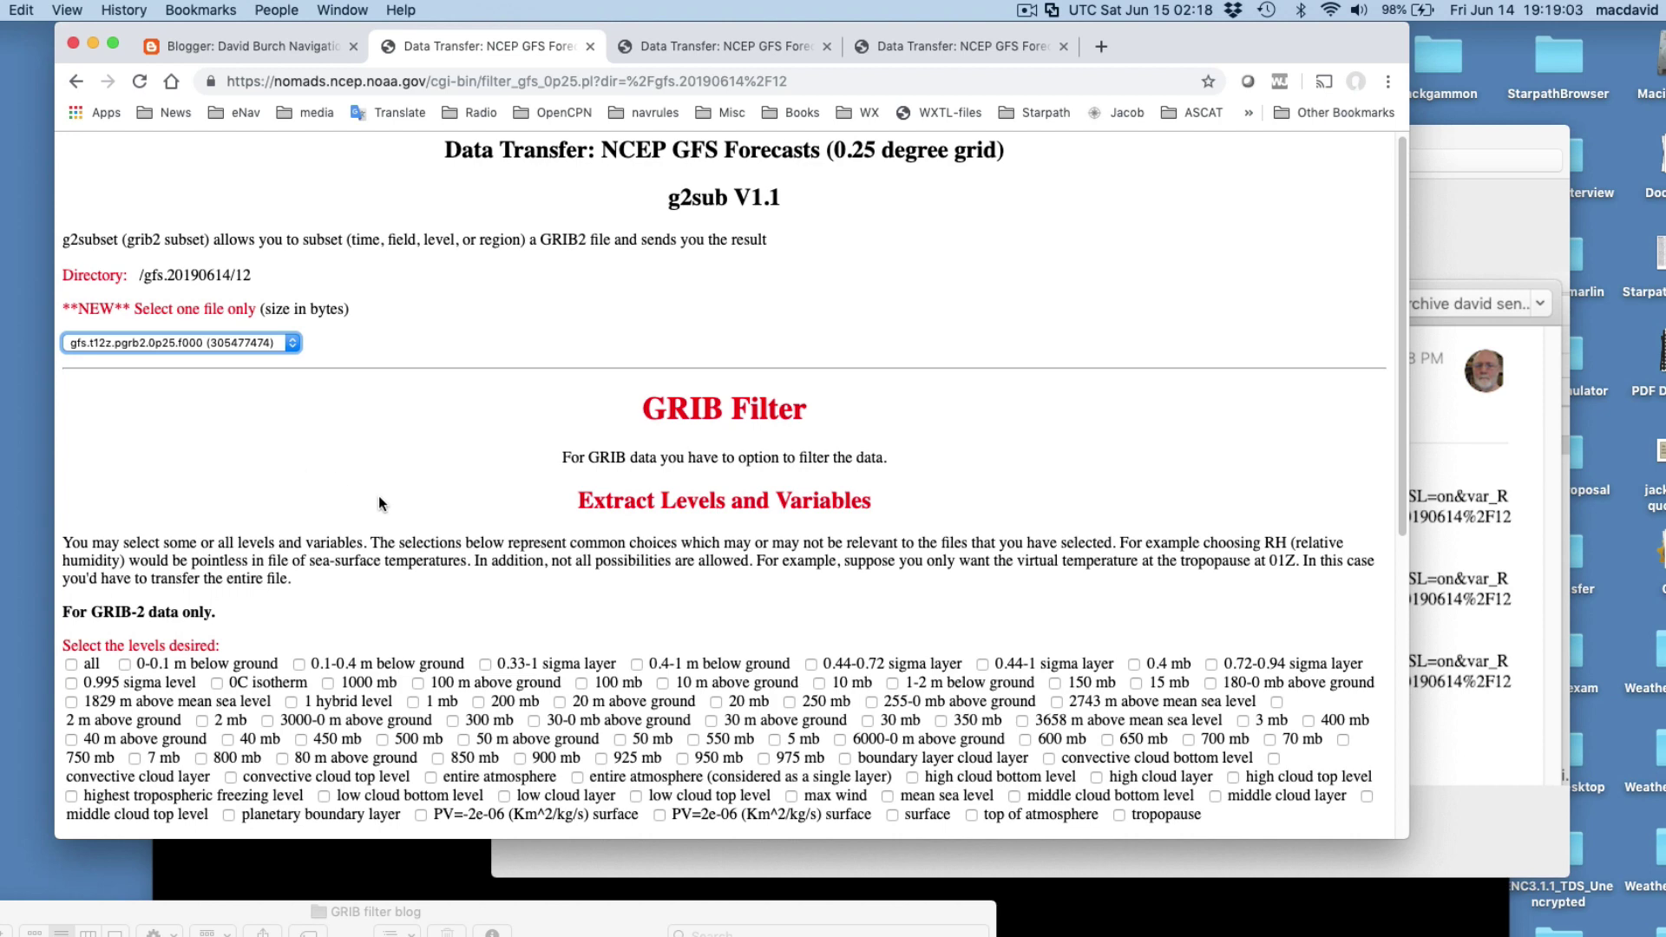
{"action": "scroll", "coordinate": [377, 464], "scroll_direction": "down", "scroll_amount": 5}
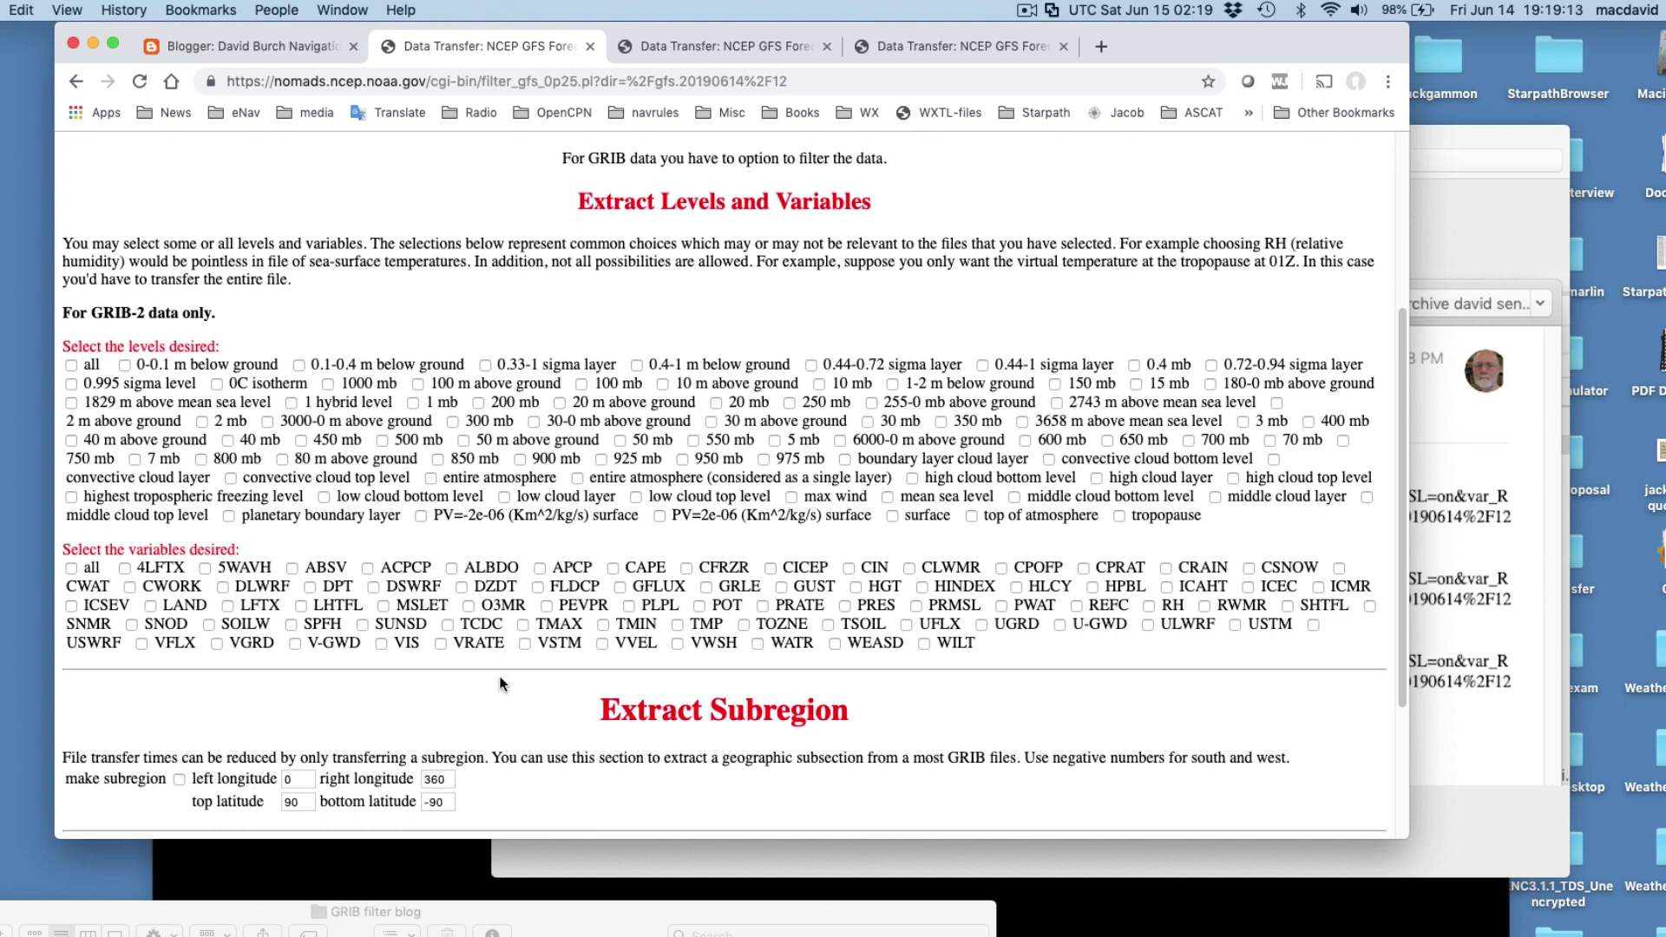
Switch to the filter page copy that already has the levels and variables checked
{"action": "left_click", "coordinate": [685, 40]}
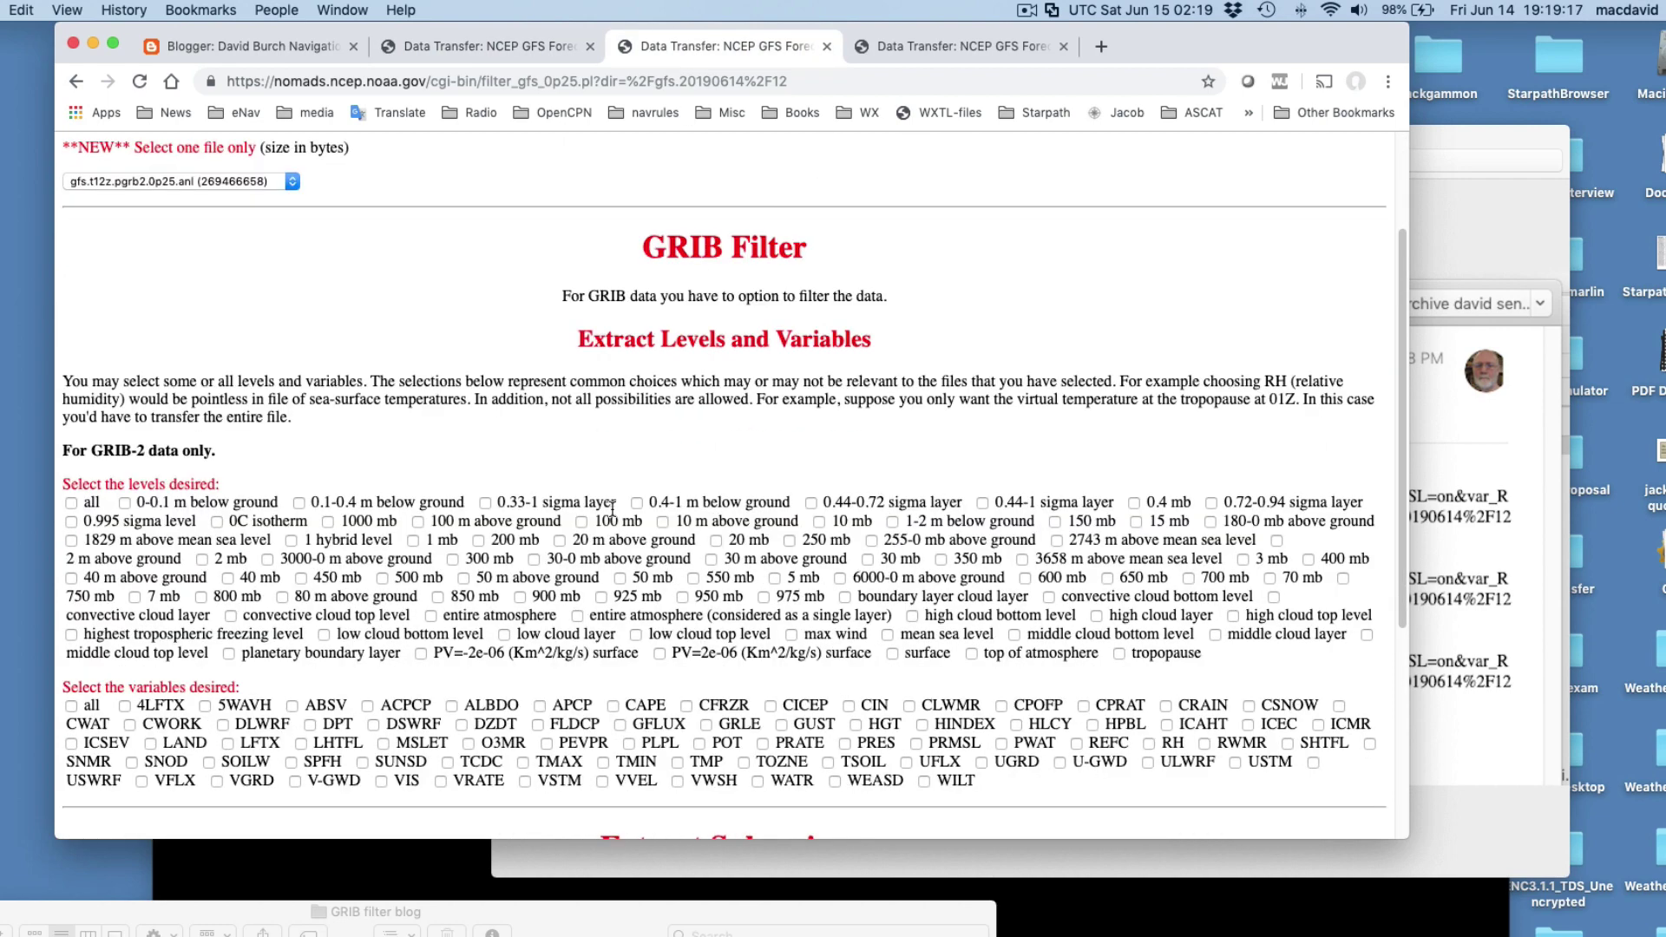
{"action": "scroll", "coordinate": [612, 513], "scroll_direction": "down", "scroll_amount": 3}
{"action": "scroll", "coordinate": [824, 260], "scroll_direction": "up", "scroll_amount": 4}
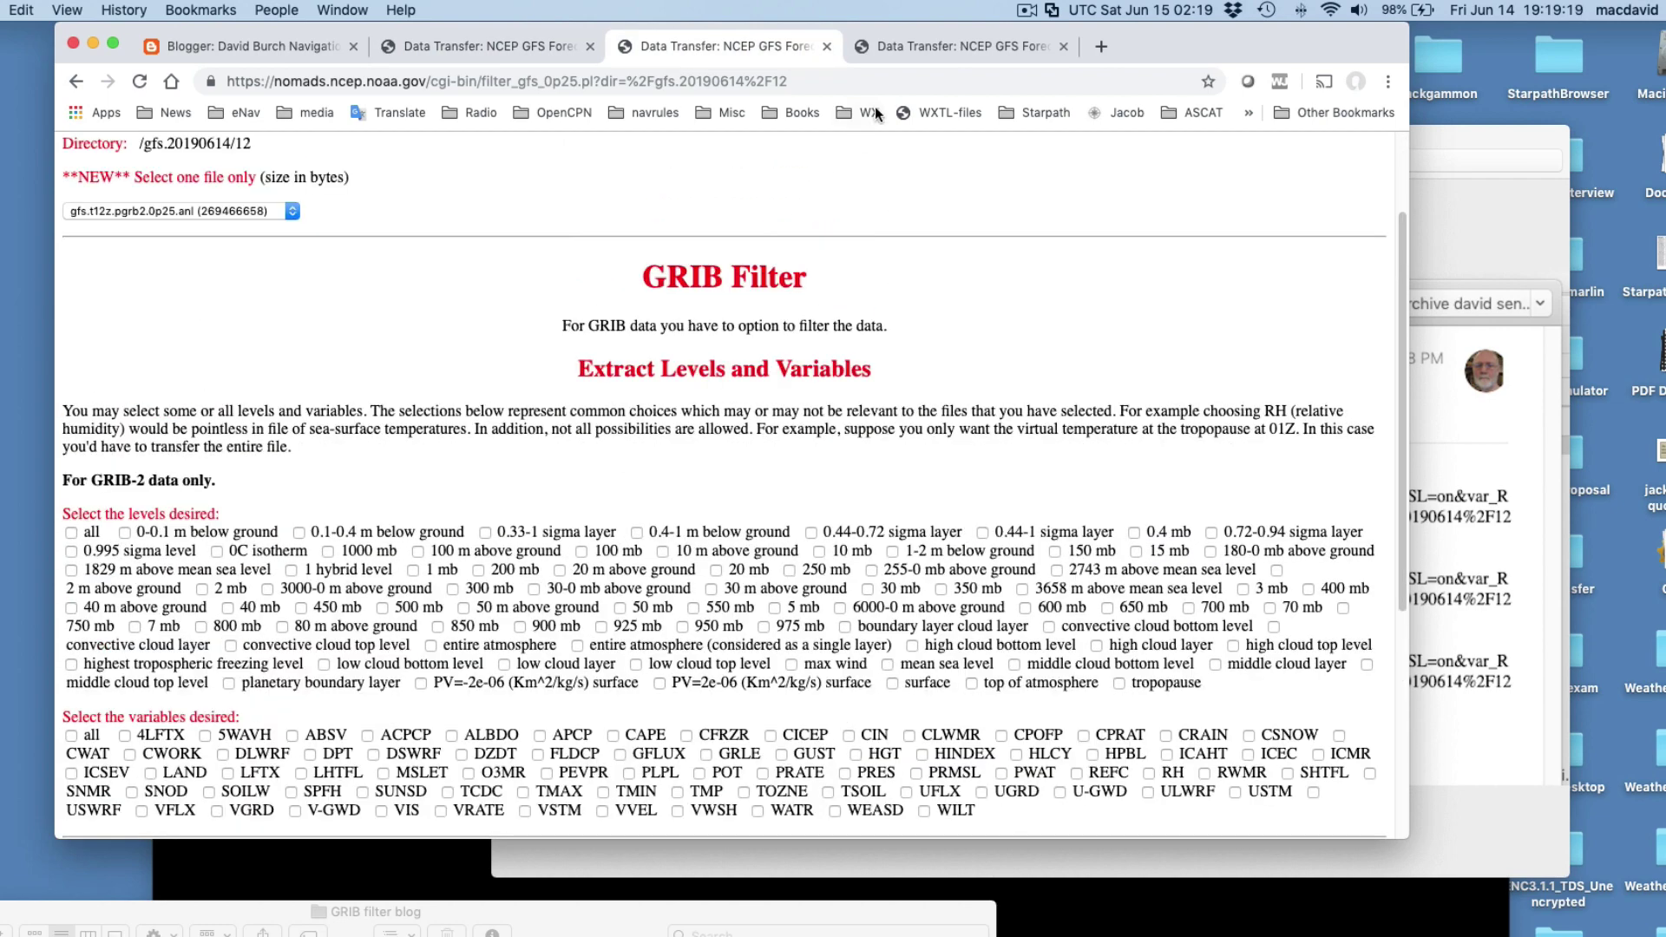
{"action": "left_click", "coordinate": [908, 40]}
{"action": "scroll", "coordinate": [715, 342], "scroll_direction": "up", "scroll_amount": 1}
{"action": "scroll", "coordinate": [715, 341], "scroll_direction": "up", "scroll_amount": 1}
{"action": "scroll", "coordinate": [715, 342], "scroll_direction": "up", "scroll_amount": 1}
{"action": "scroll", "coordinate": [716, 304], "scroll_direction": "down", "scroll_amount": 2}
{"action": "scroll", "coordinate": [720, 260], "scroll_direction": "up", "scroll_amount": 1}
{"action": "scroll", "coordinate": [721, 245], "scroll_direction": "down", "scroll_amount": 1}
{"action": "scroll", "coordinate": [721, 245], "scroll_direction": "up", "scroll_amount": 1}
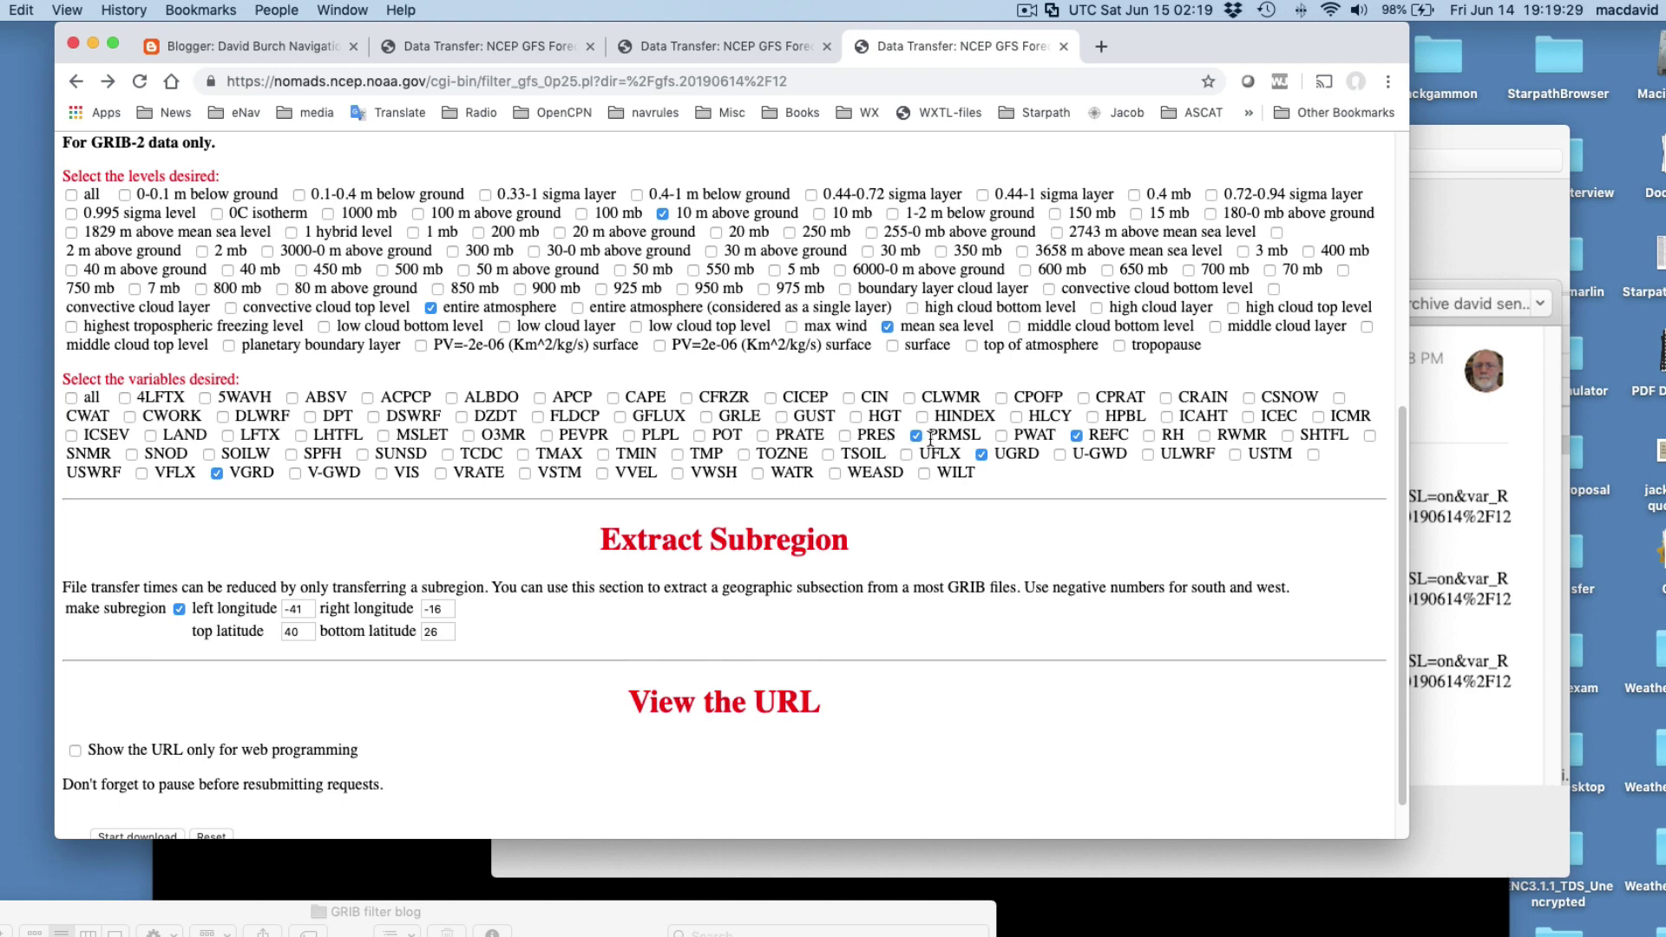
Highlight the PRMSL, MSLET and REFC variable names to point out the chosen variables
{"action": "left_click_drag", "start_coordinate": [929, 436], "coordinate": [985, 437]}
{"action": "left_click_drag", "start_coordinate": [396, 434], "coordinate": [443, 432]}
{"action": "left_click", "coordinate": [424, 431]}
{"action": "left_click_drag", "start_coordinate": [930, 428], "coordinate": [978, 439]}
{"action": "mouse_move", "coordinate": [1129, 436]}
{"action": "left_mouse_down"}
{"action": "mouse_move", "coordinate": [1080, 436]}
{"action": "mouse_move", "coordinate": [1110, 438]}
{"action": "left_mouse_up"}
{"action": "scroll", "coordinate": [530, 512], "scroll_direction": "up", "scroll_amount": 2}
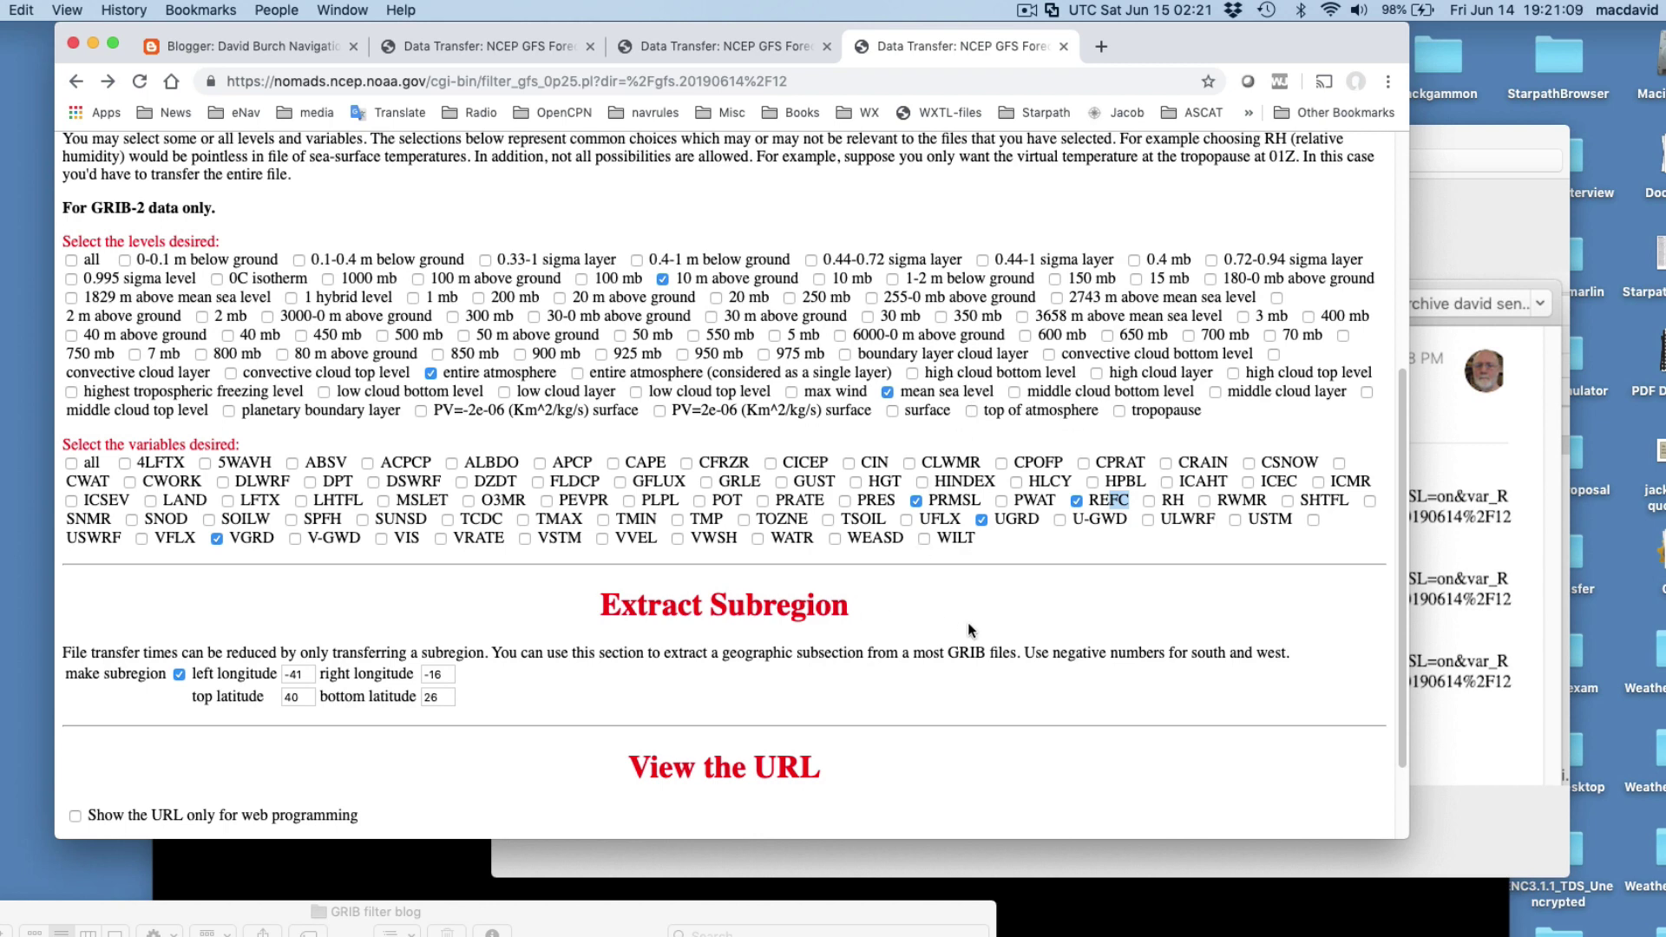
{"action": "scroll", "coordinate": [980, 626], "scroll_direction": "down", "scroll_amount": 3}
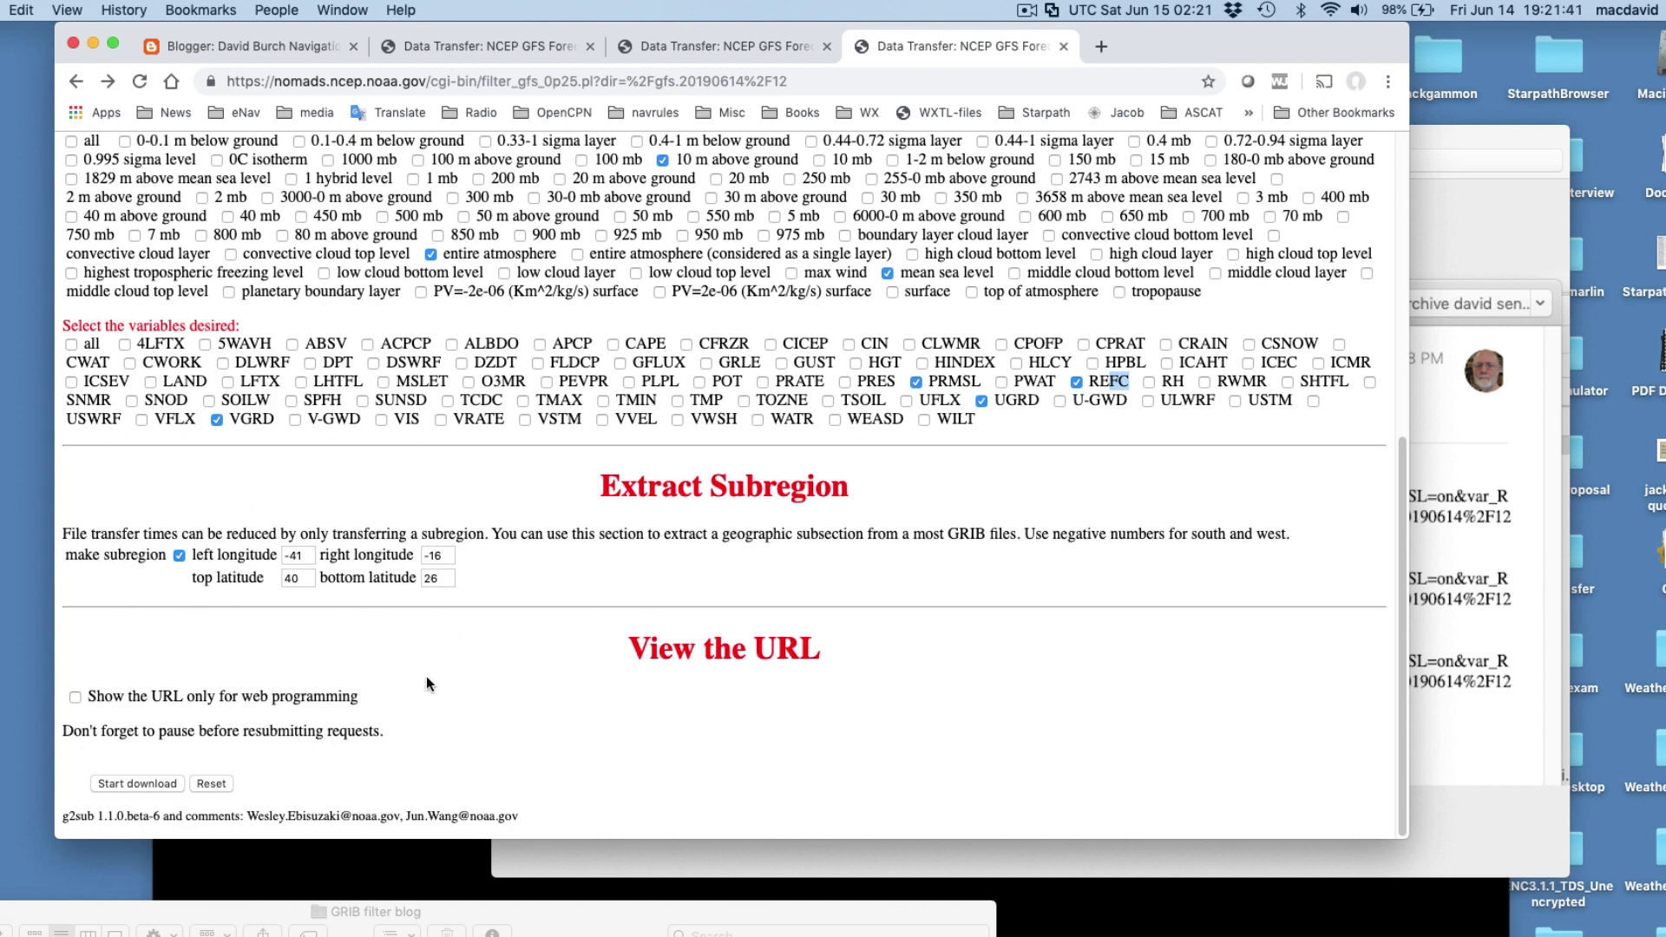
Generate only the filter request URL for the selection and select the whole URL
{"action": "left_click", "coordinate": [74, 698]}
{"action": "left_click", "coordinate": [138, 782]}
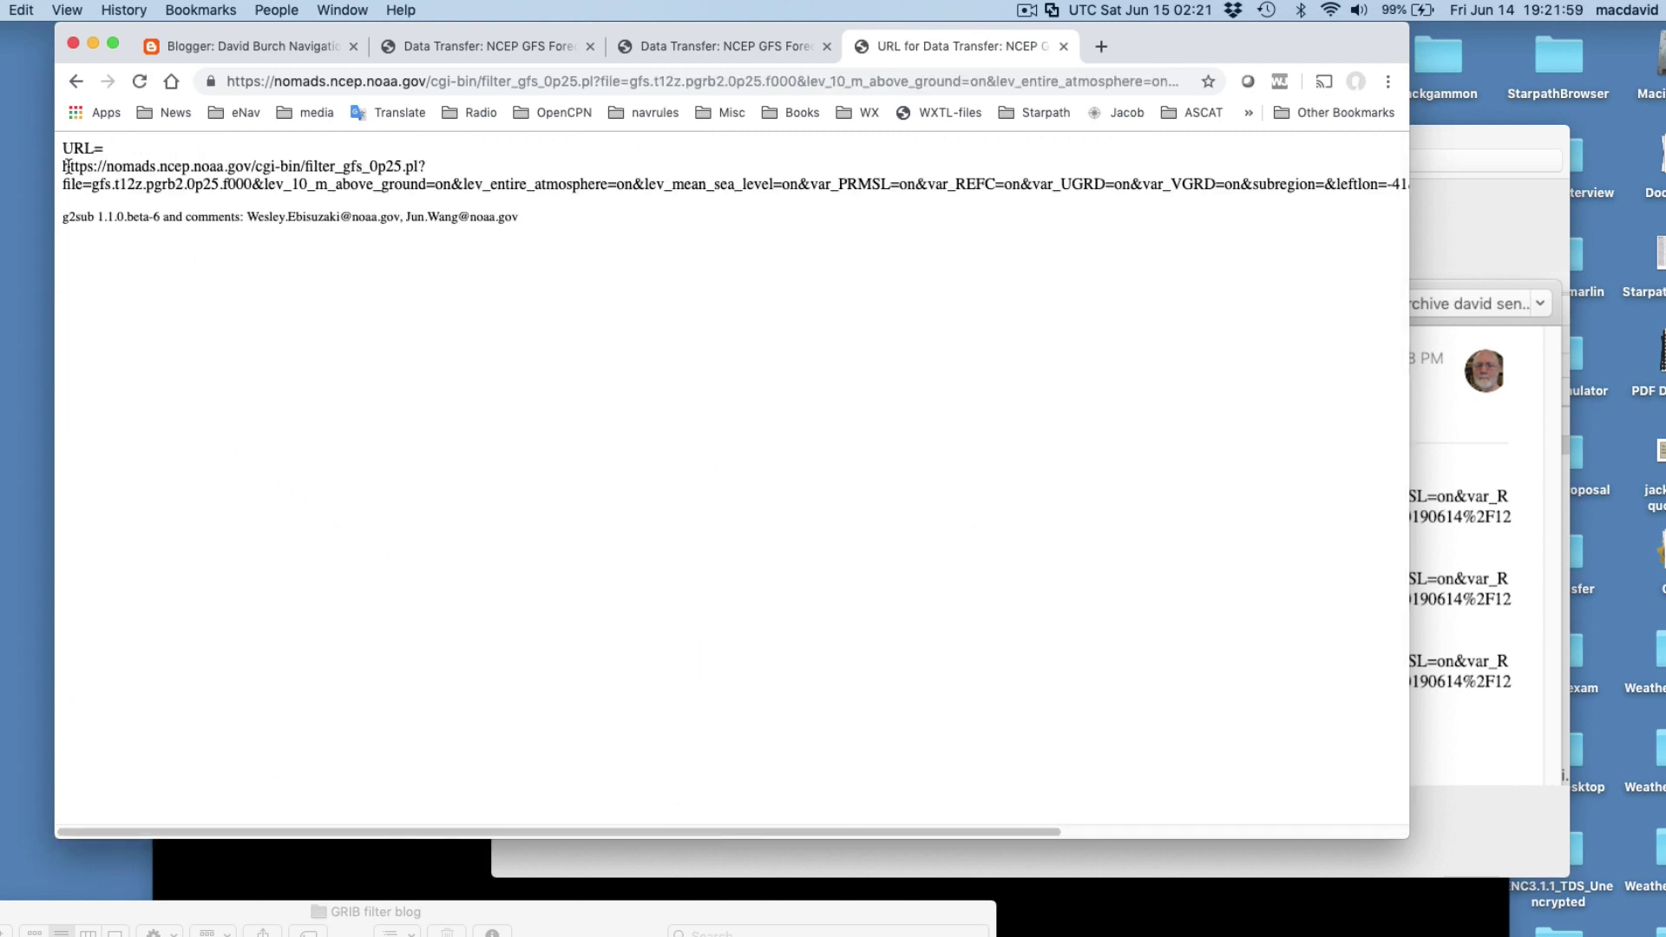
{"action": "left_click_drag", "start_coordinate": [65, 165], "coordinate": [1455, 210]}
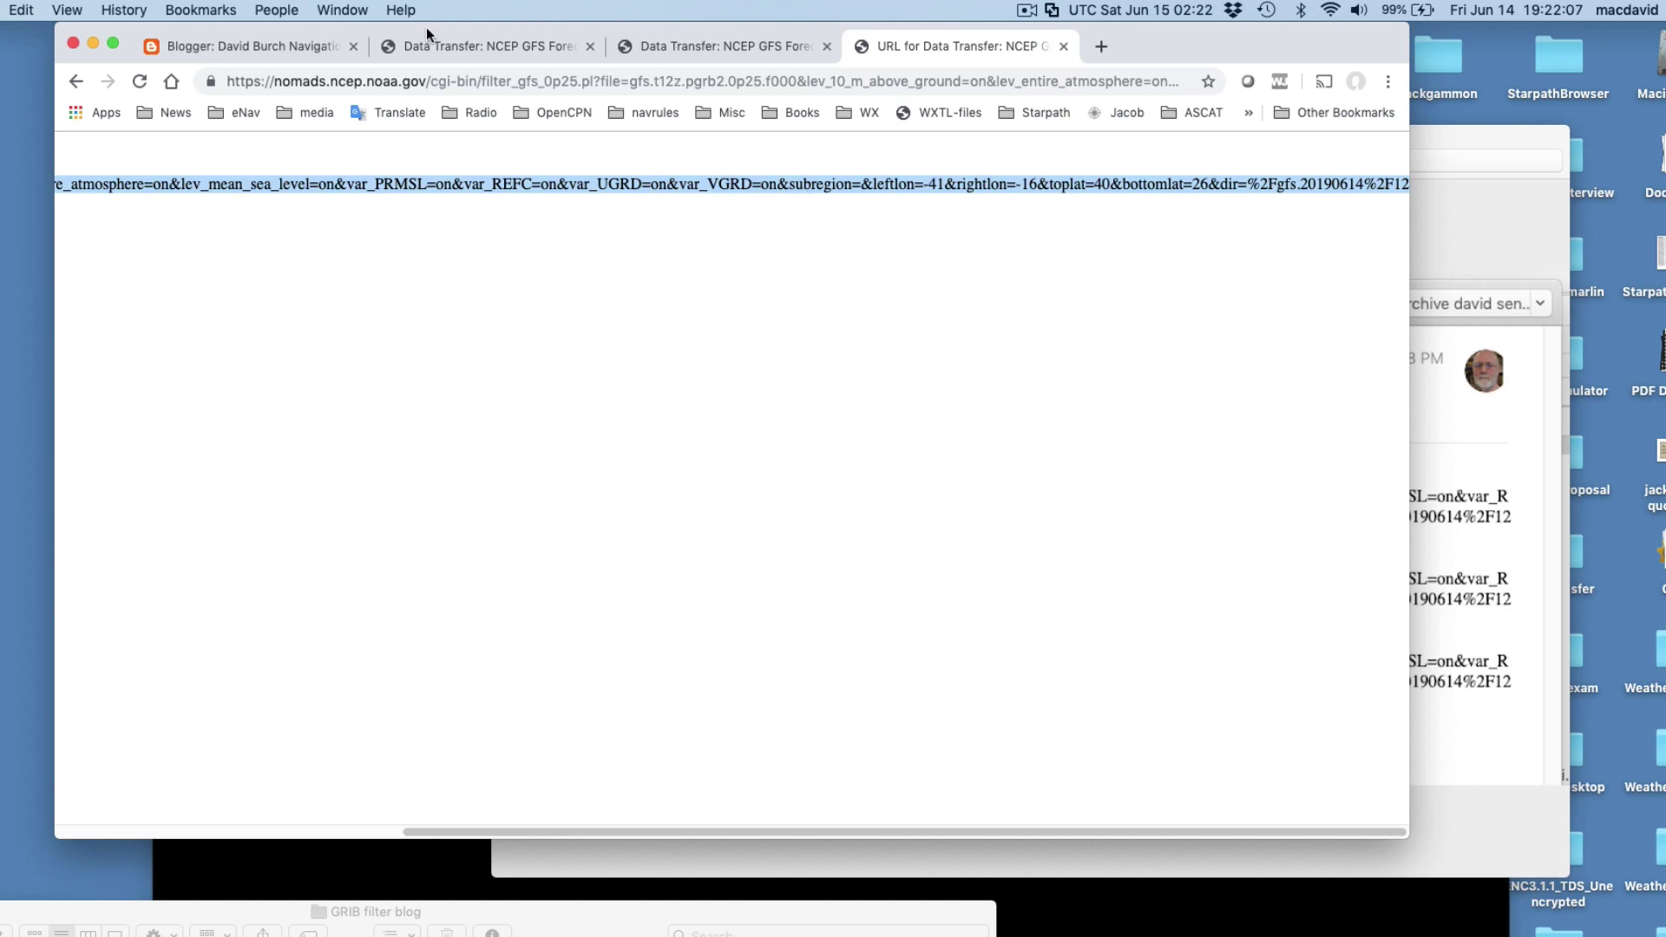
Step the data transfer tab back to the GRIB blog post and scroll to Step 7
{"action": "left_click", "coordinate": [257, 43]}
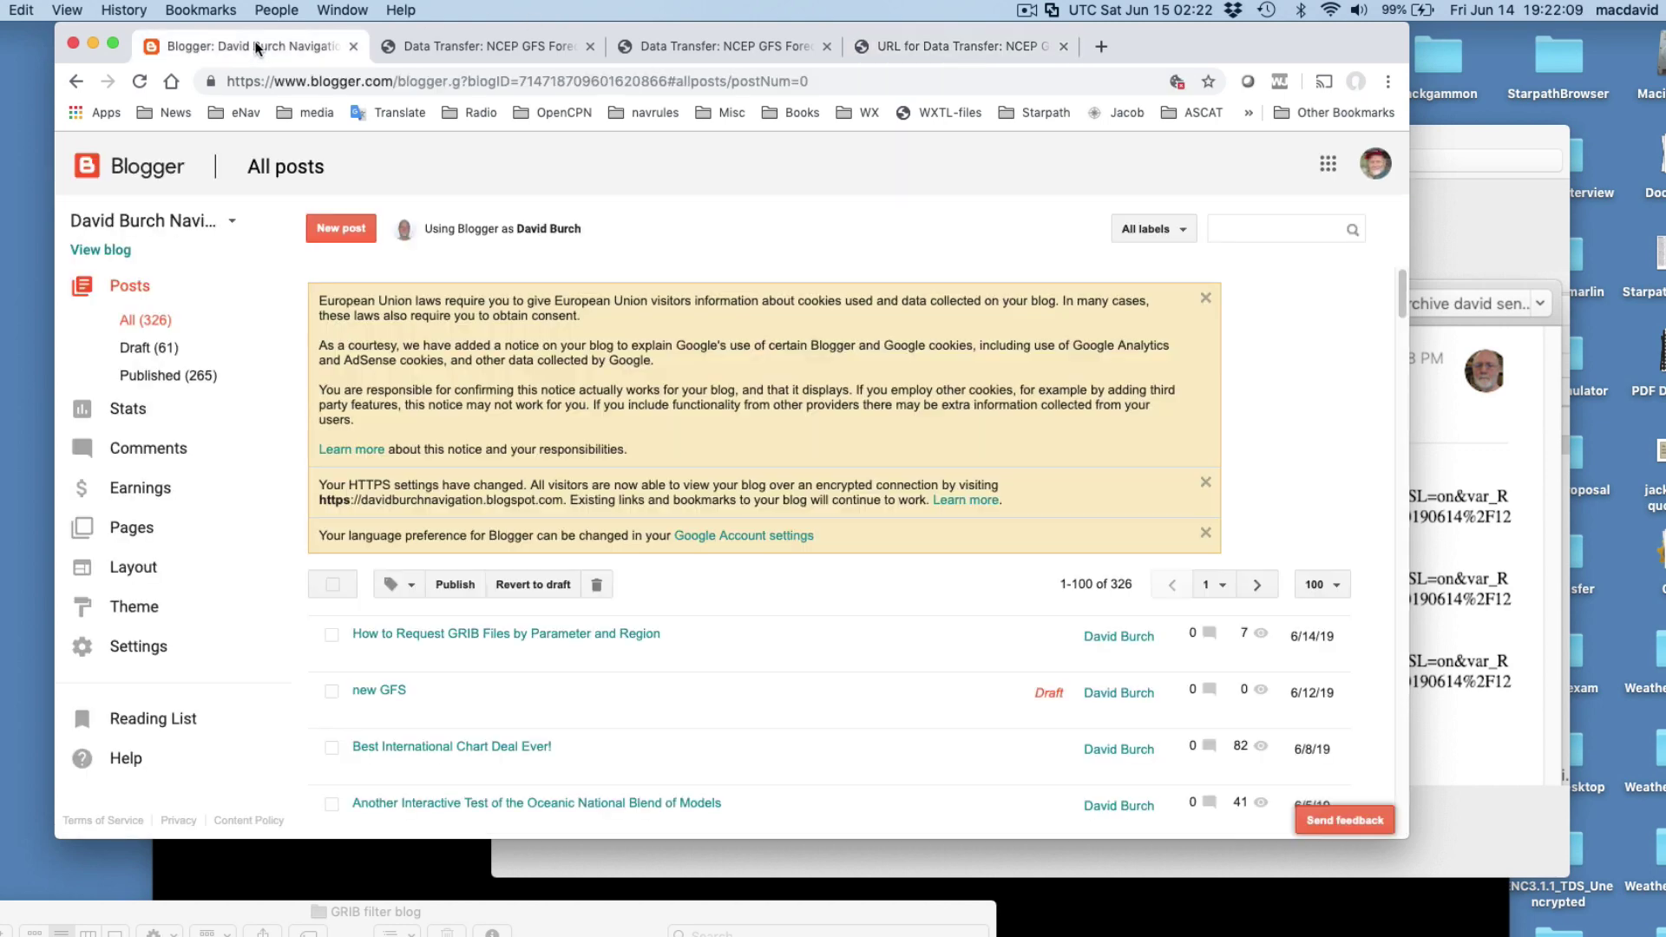
{"action": "left_click", "coordinate": [443, 41]}
{"action": "left_click", "coordinate": [76, 80]}
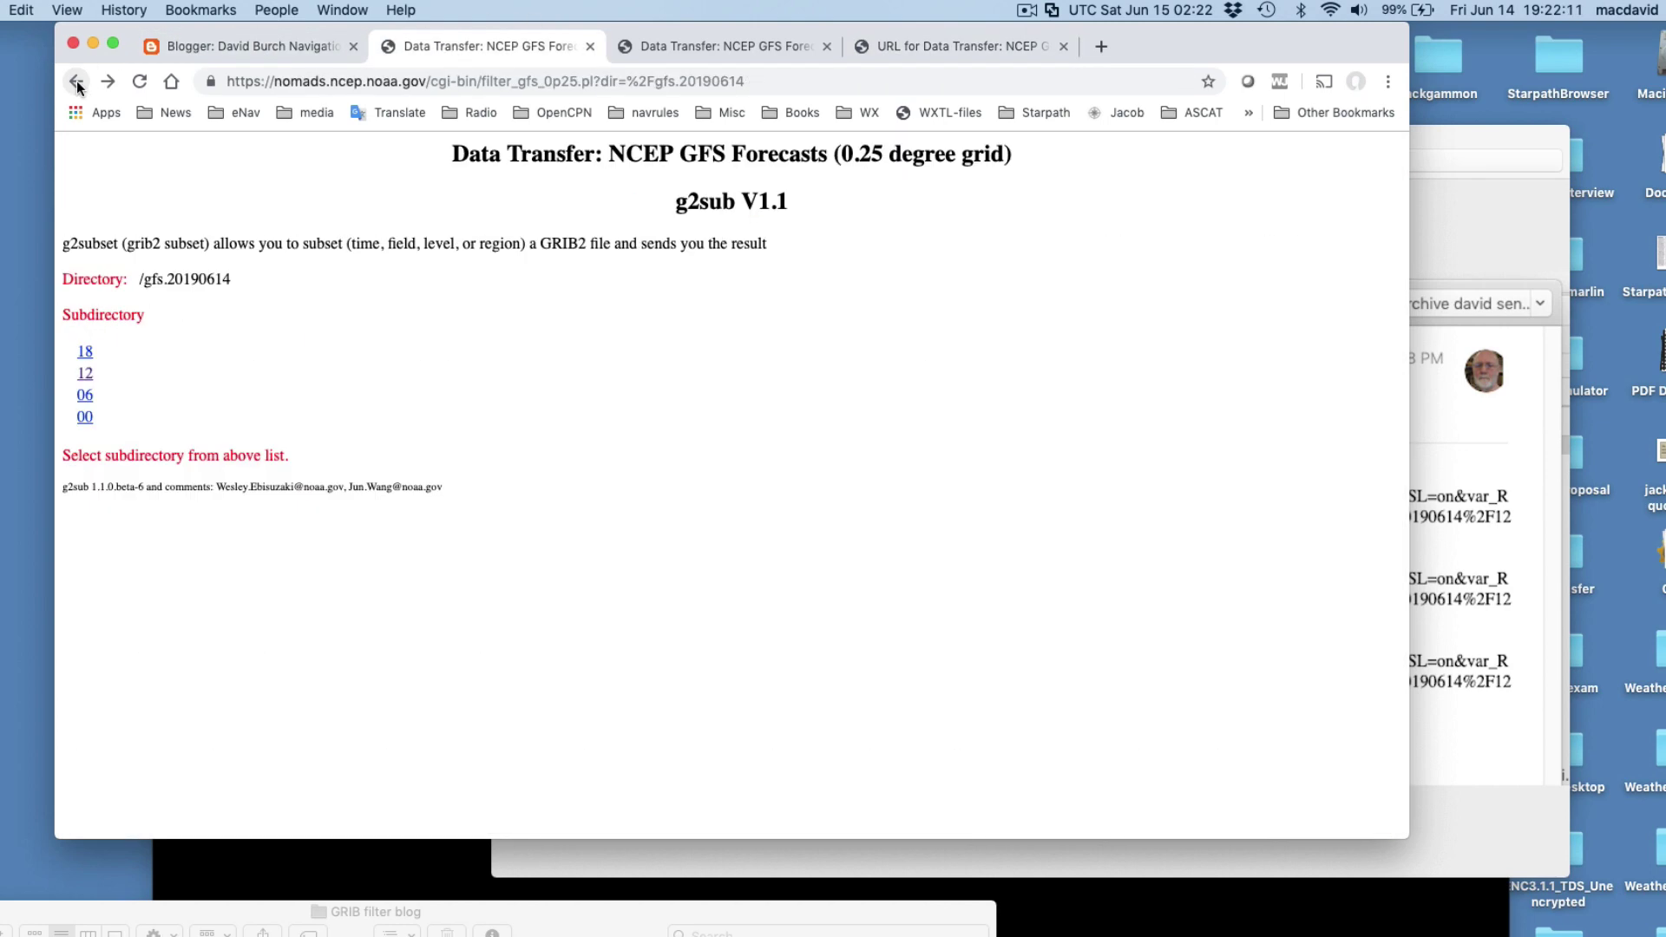
{"action": "left_click", "coordinate": [76, 81]}
{"action": "left_click", "coordinate": [76, 81]}
{"action": "left_click", "coordinate": [76, 81]}
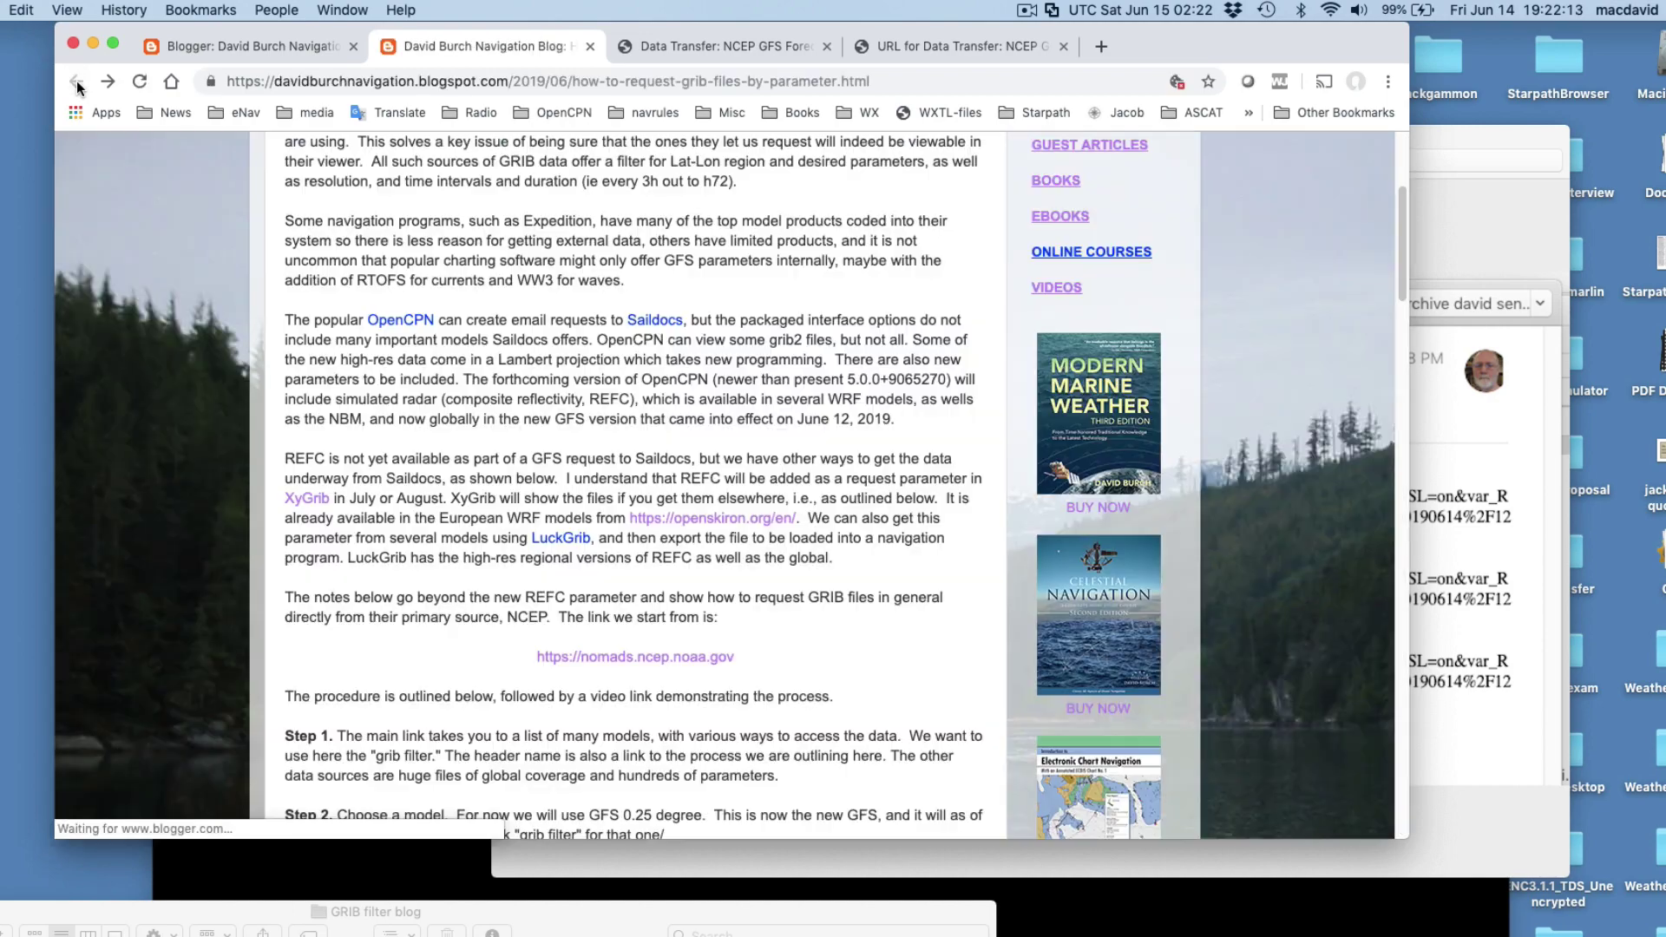
{"action": "scroll", "coordinate": [579, 644], "scroll_direction": "down", "scroll_amount": 5}
{"action": "scroll", "coordinate": [579, 644], "scroll_direction": "down", "scroll_amount": 15}
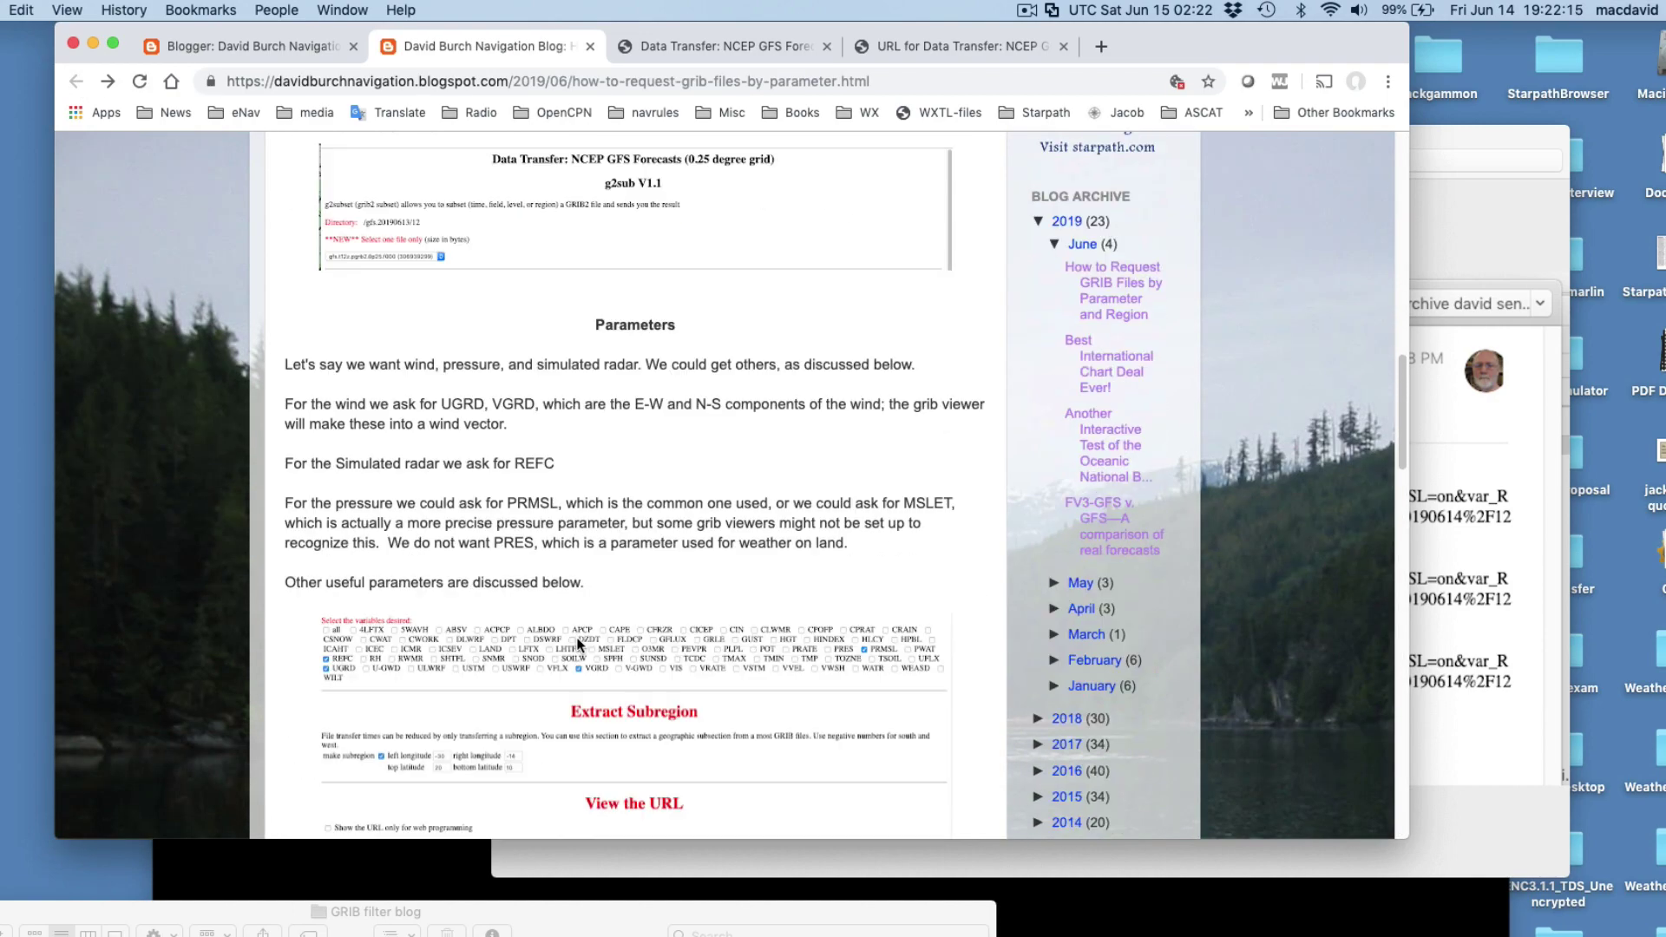
{"action": "scroll", "coordinate": [579, 644], "scroll_direction": "down", "scroll_amount": 5}
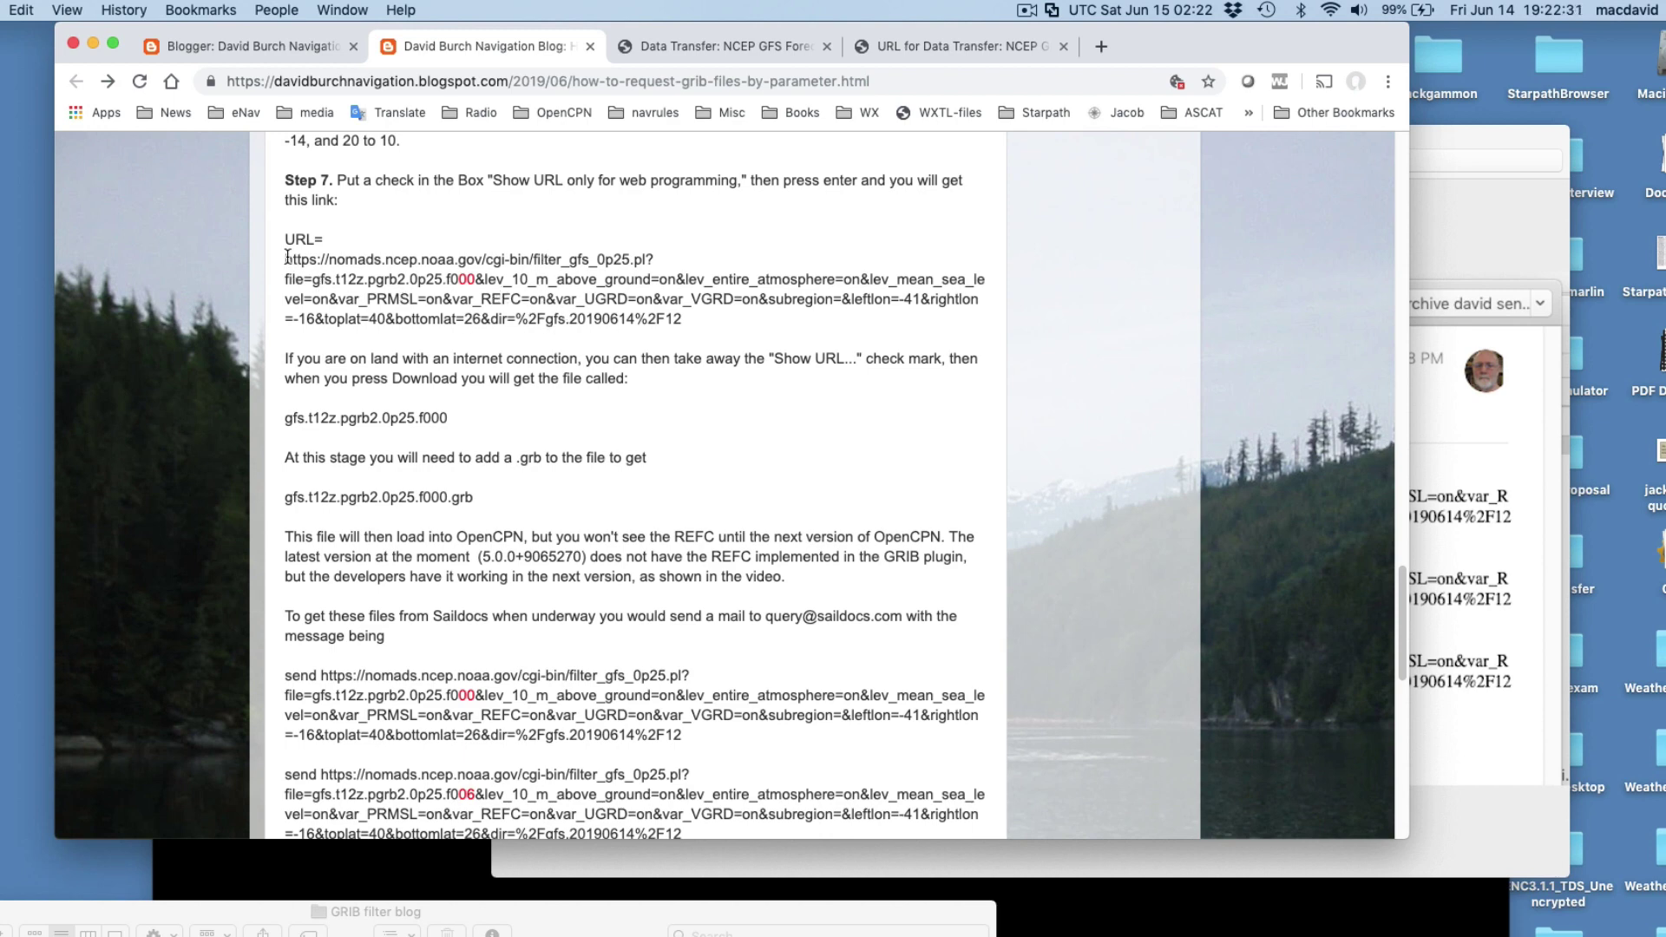
Go back from the request-URL page to the filter form and start the f000 subset download
{"action": "left_click", "coordinate": [919, 46]}
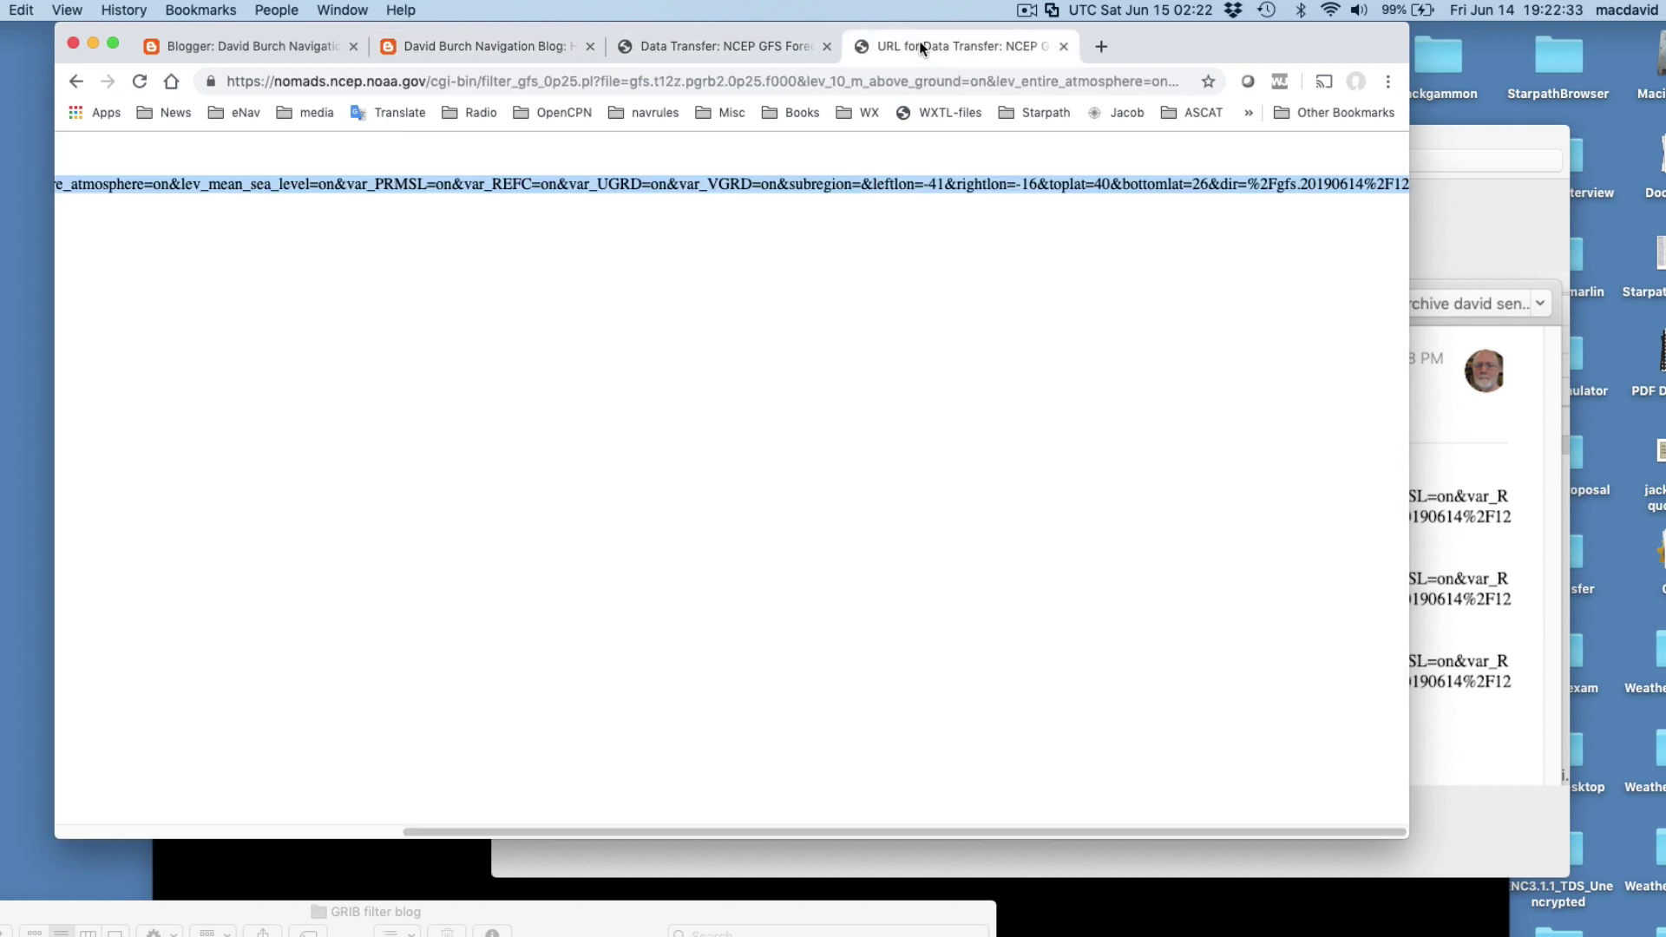
{"action": "left_click", "coordinate": [75, 82]}
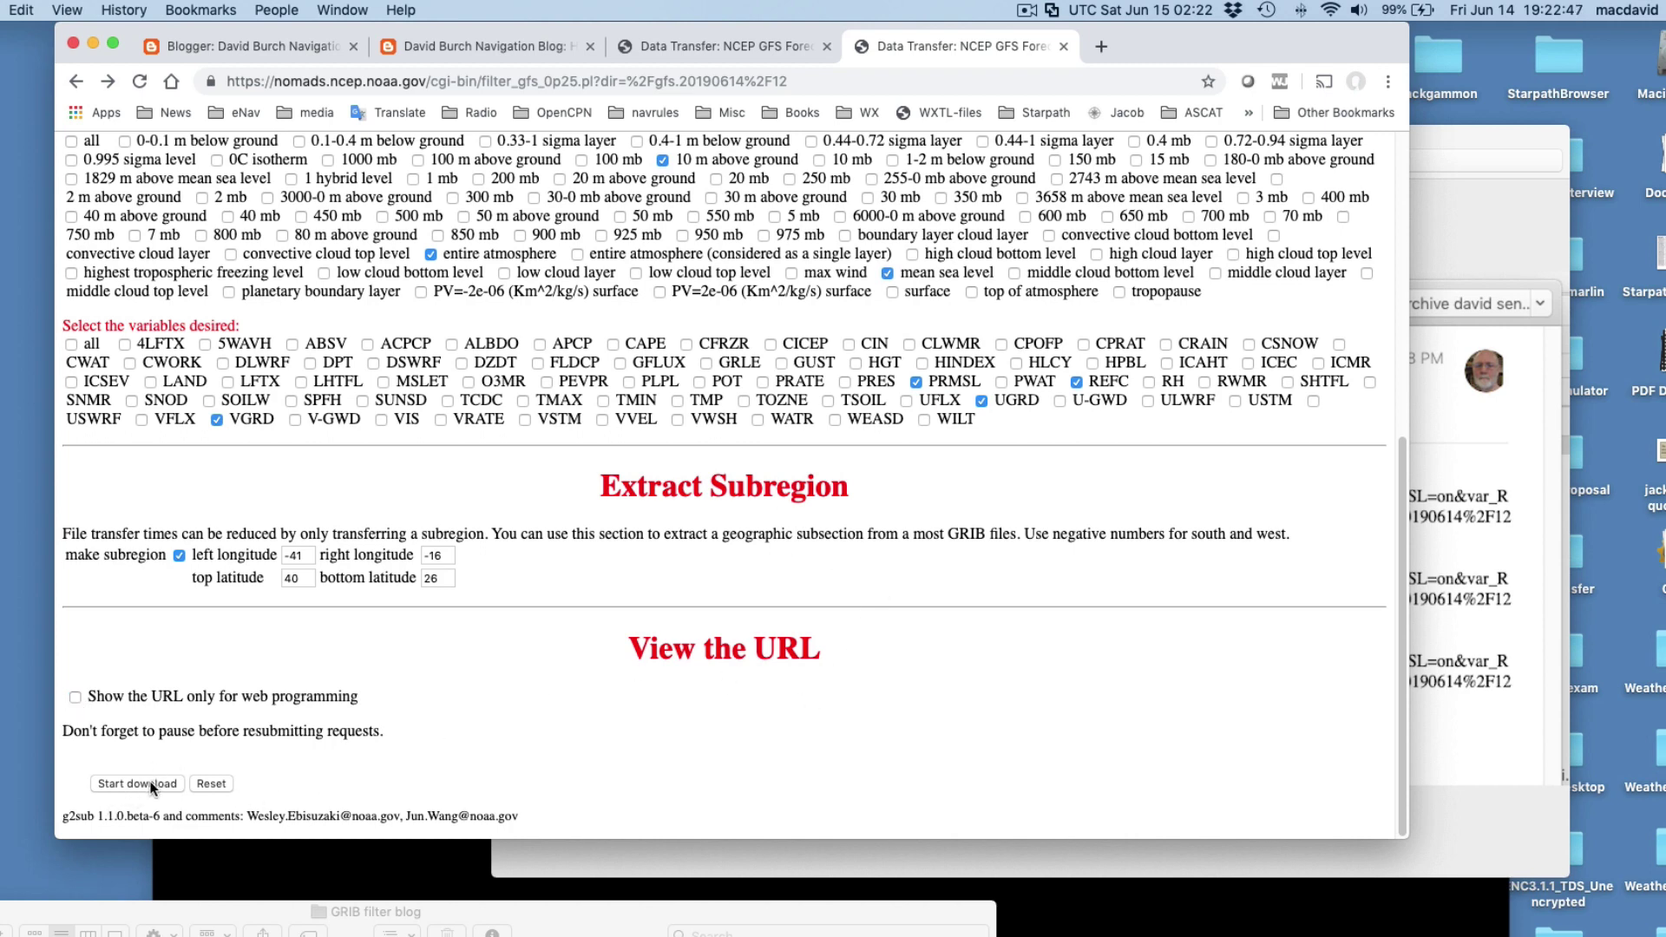
{"action": "left_click", "coordinate": [150, 785]}
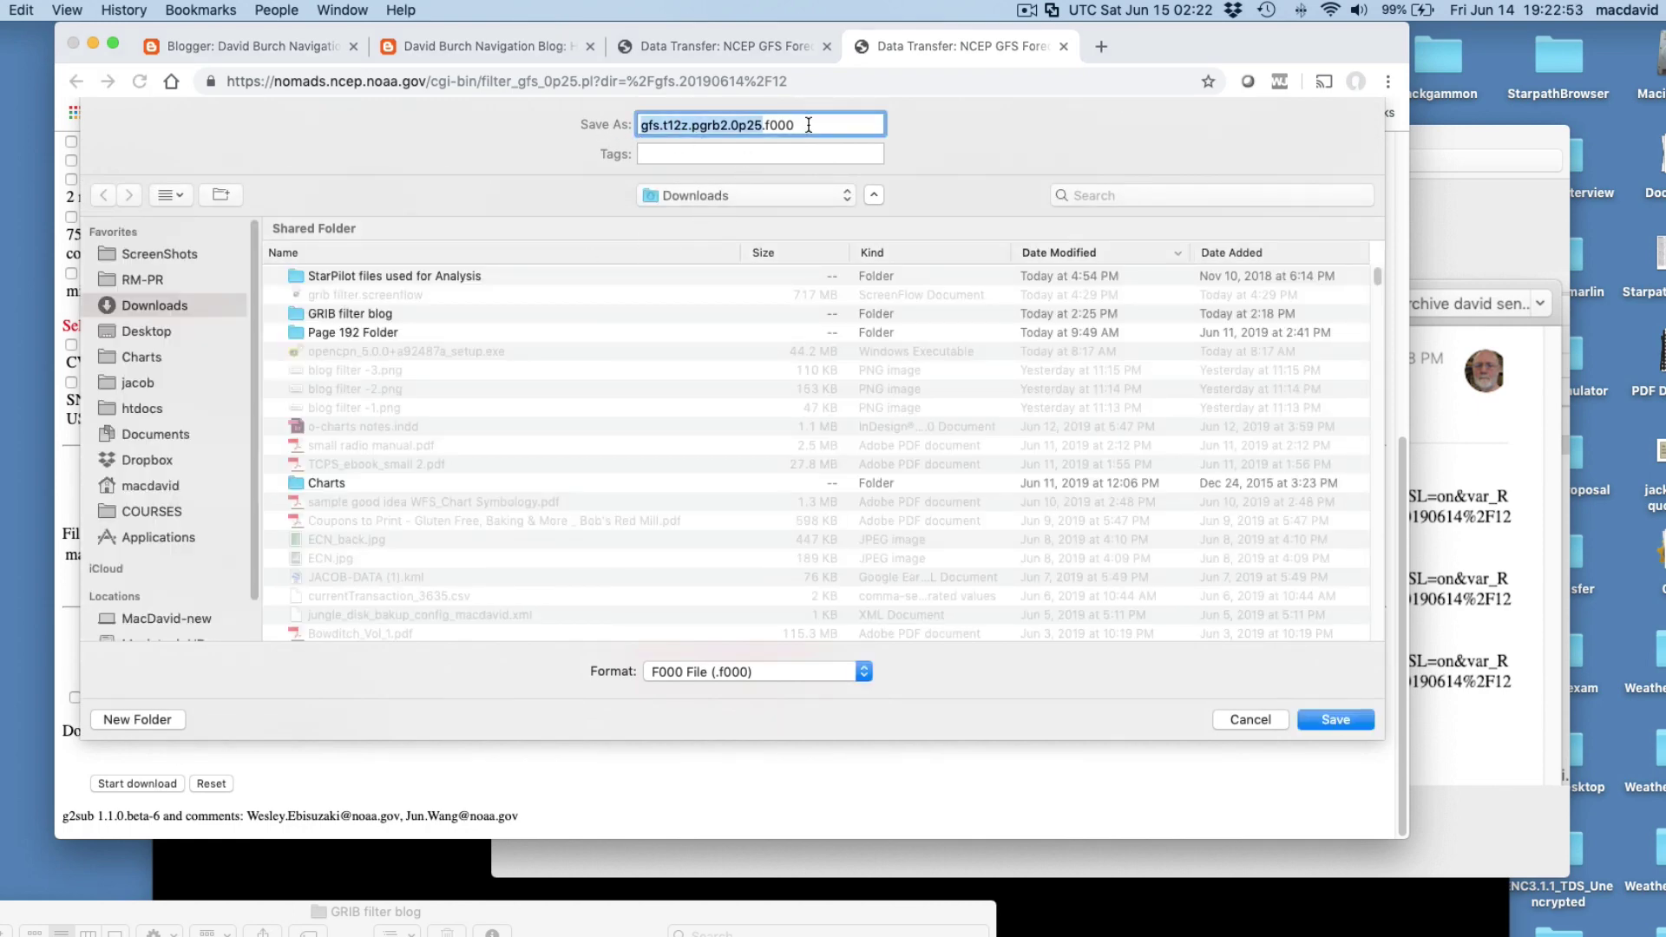
Keep the name gfs.t12z.pgrb2.0p25.f000 and save the file to Downloads
{"action": "left_click", "coordinate": [808, 125]}
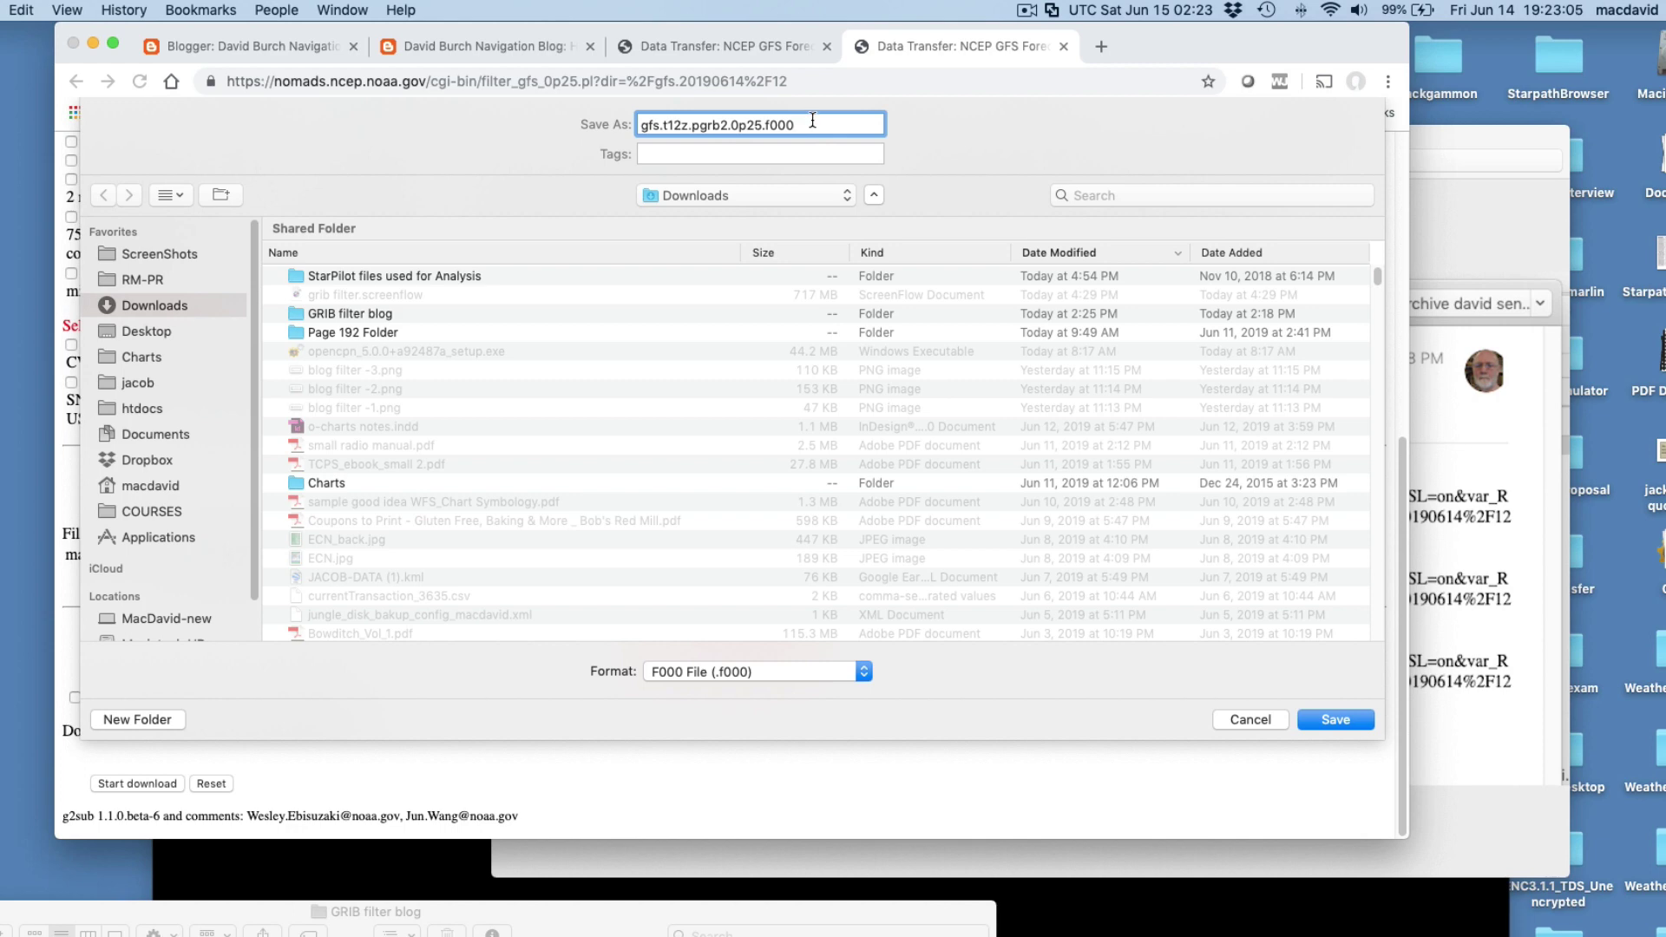
{"action": "left_click", "coordinate": [1329, 717]}
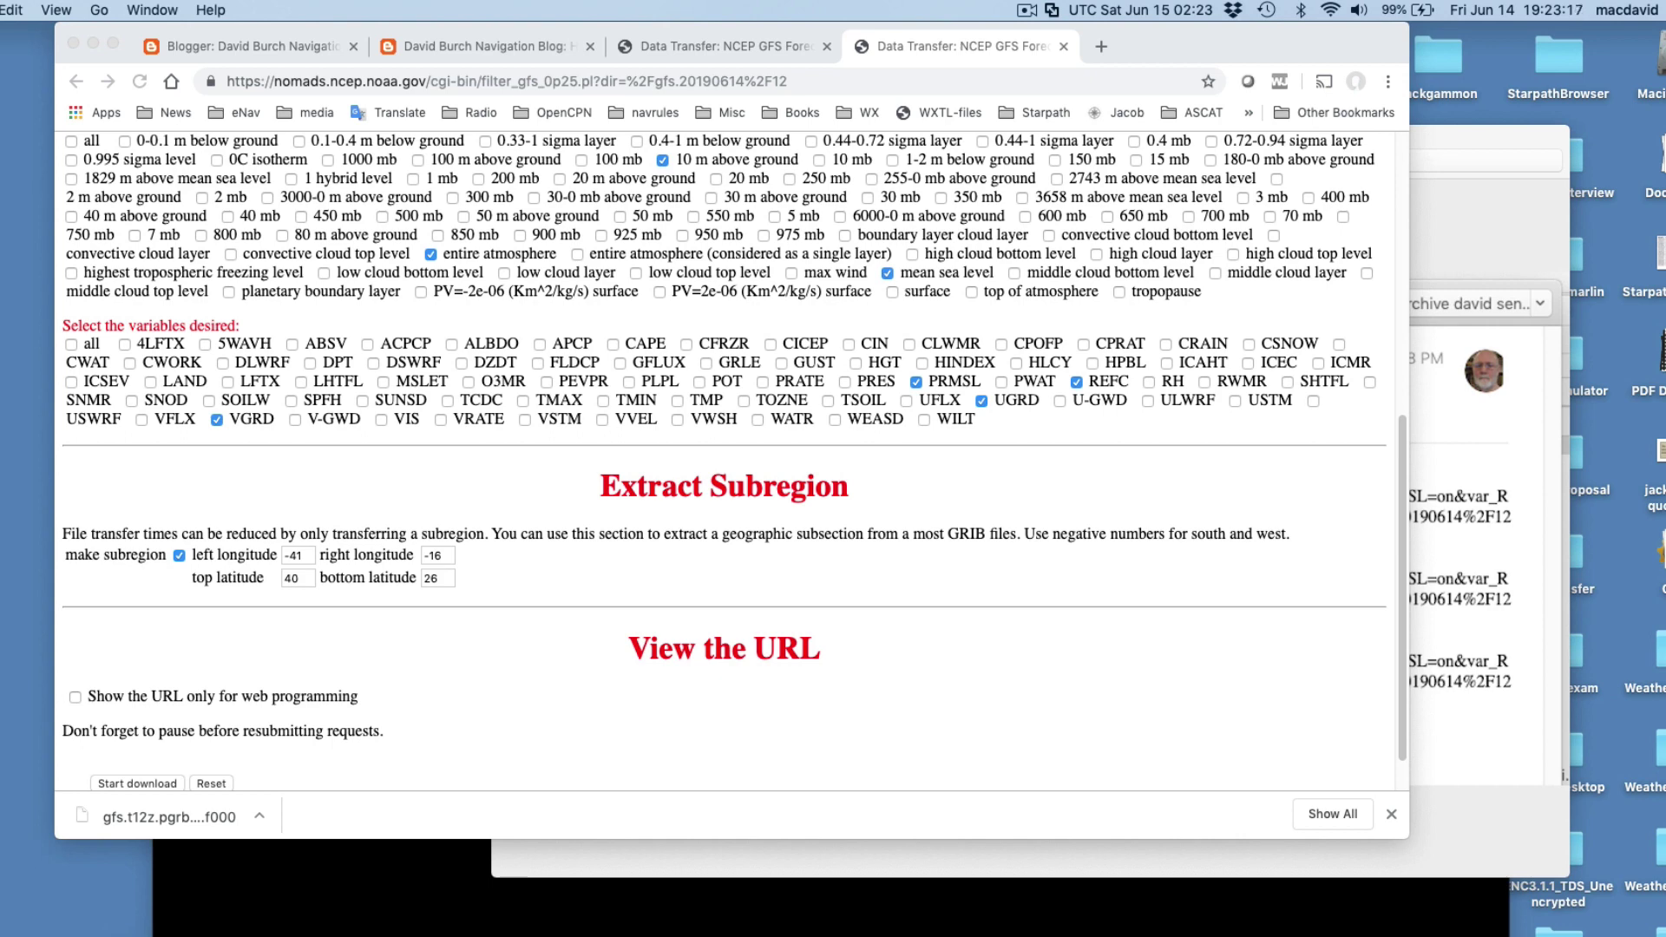
{"action": "left_click", "coordinate": [1283, 921]}
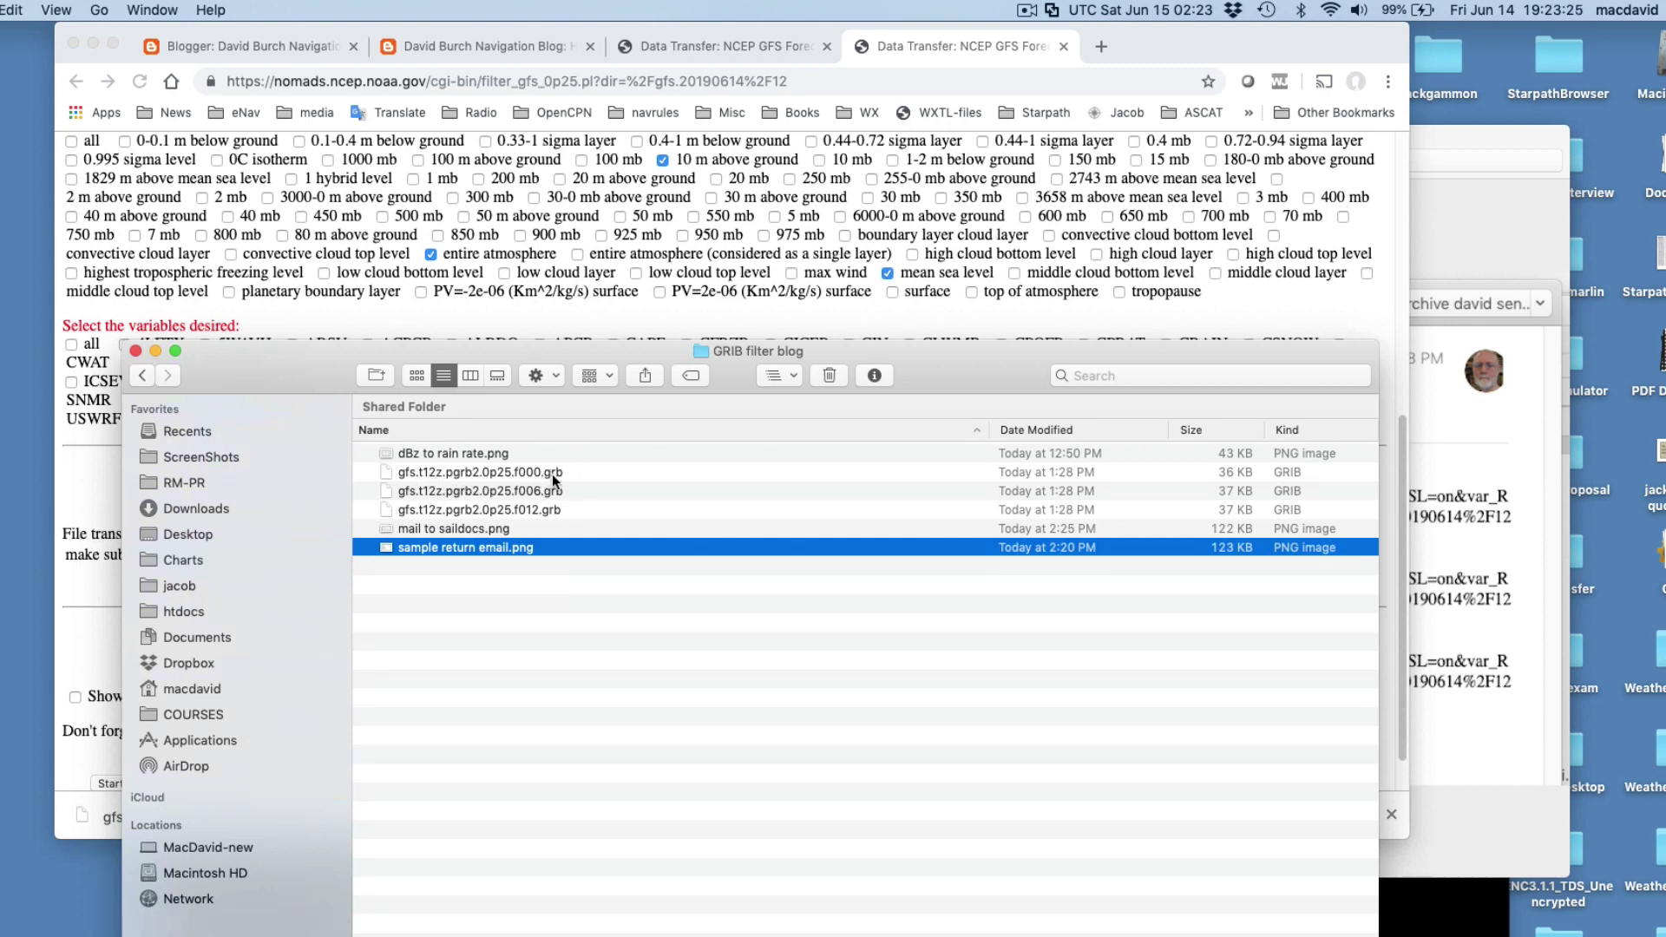
{"action": "right_click", "coordinate": [515, 476]}
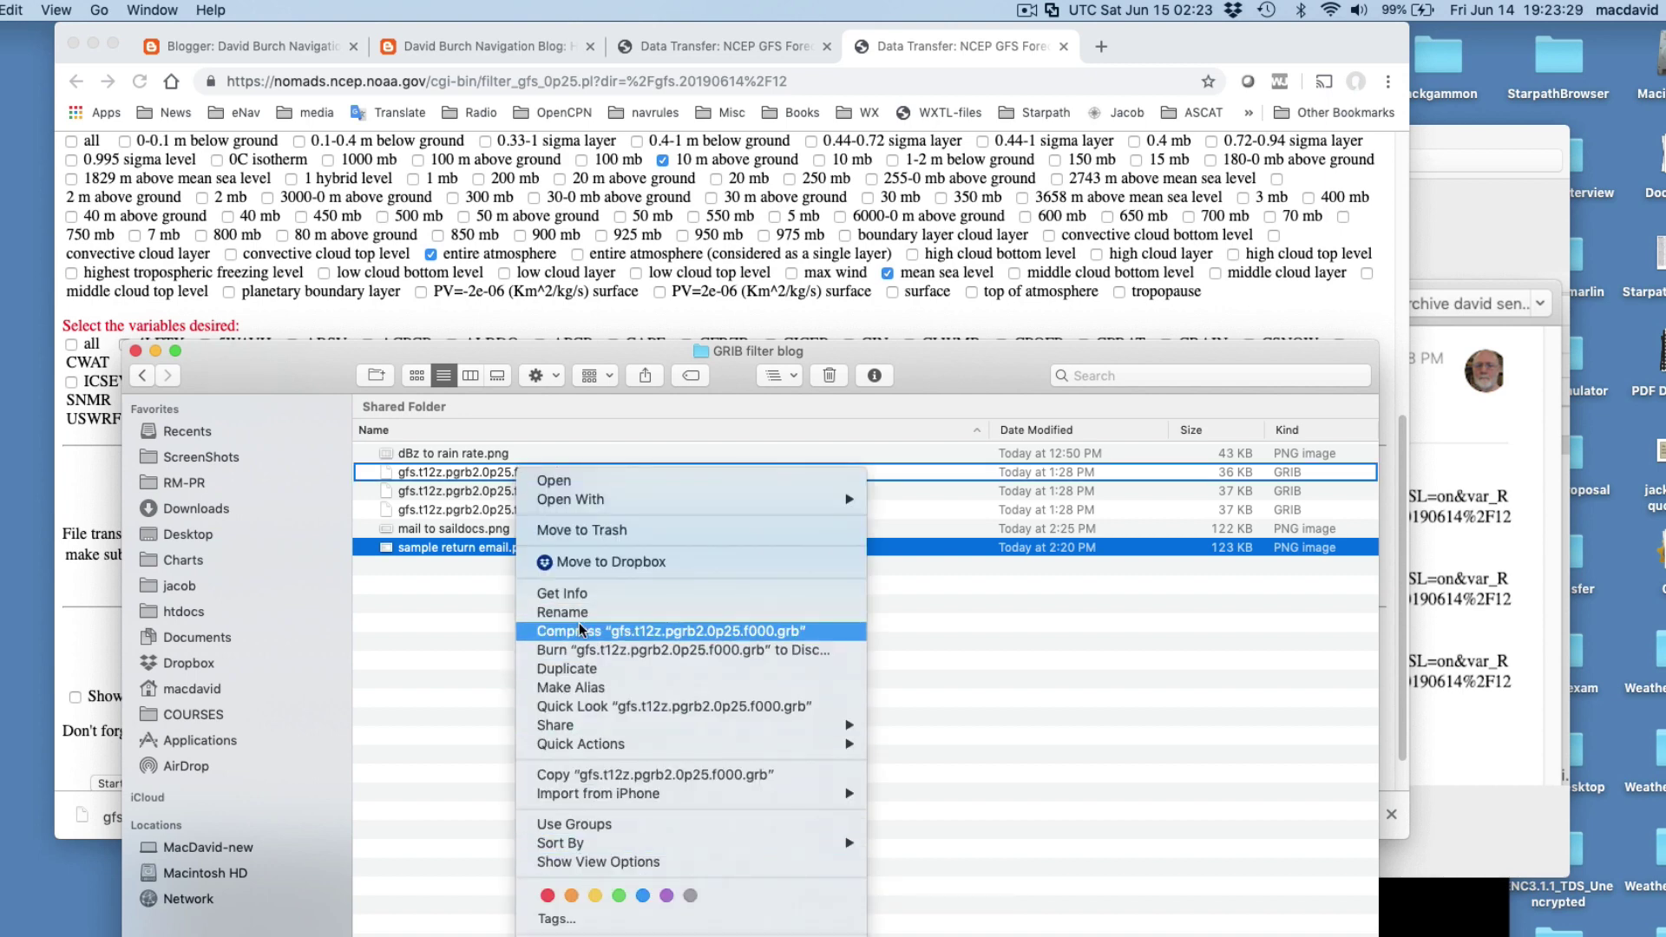
{"action": "left_click", "coordinate": [439, 579]}
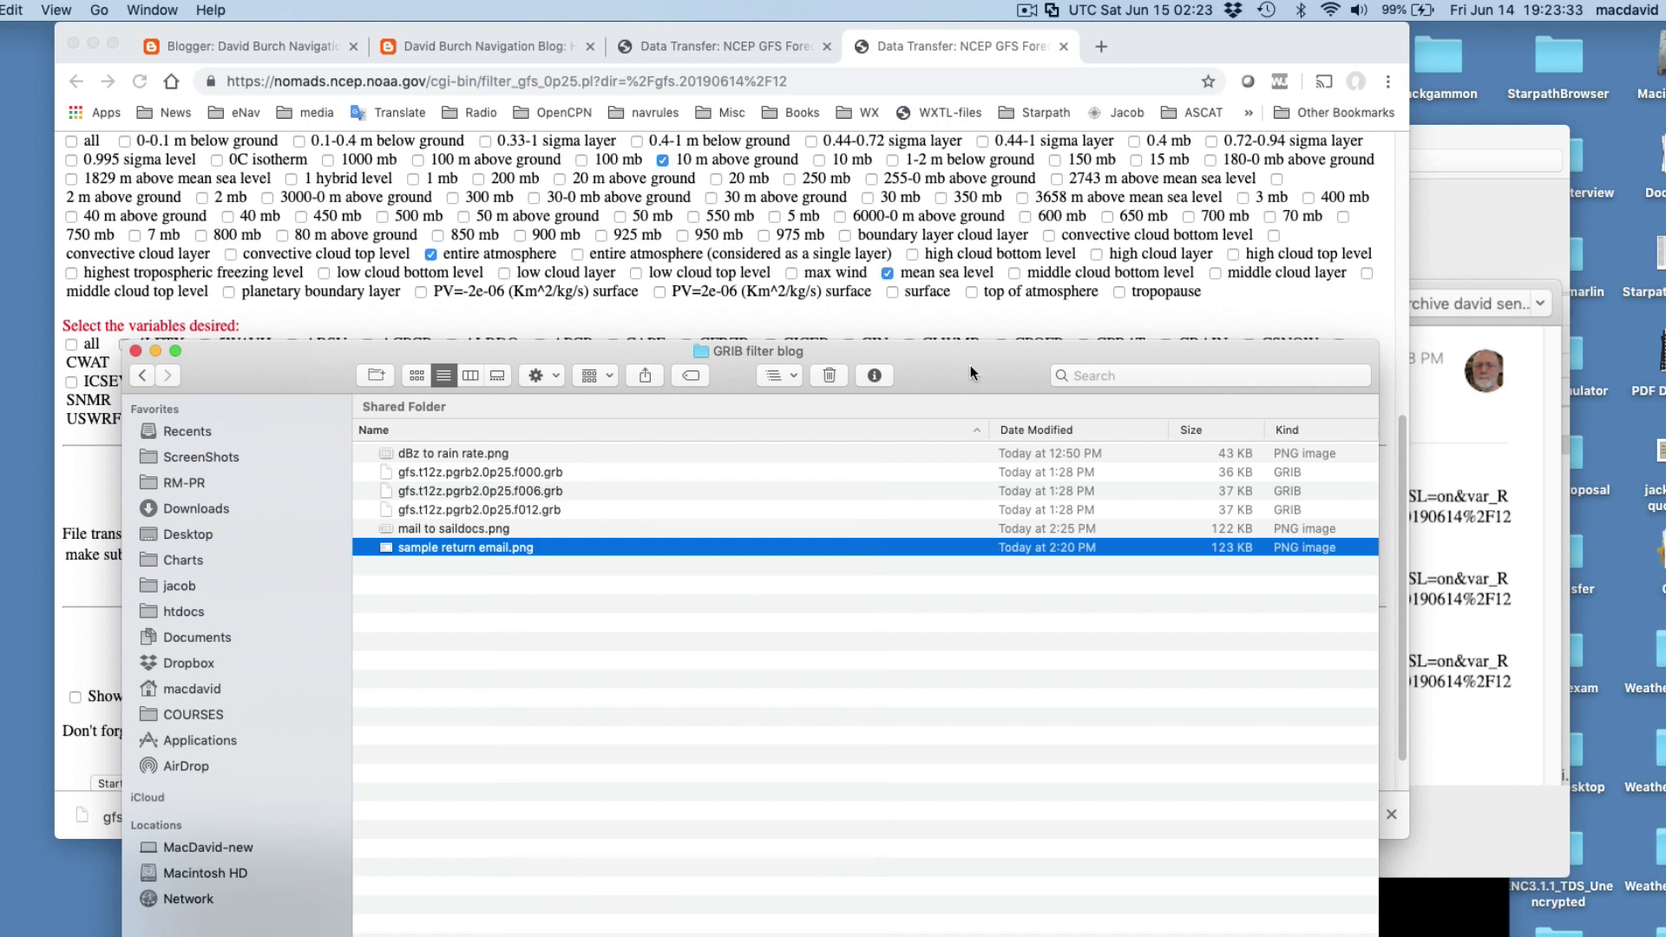
{"action": "left_click_drag", "start_coordinate": [969, 366], "coordinate": [918, 930]}
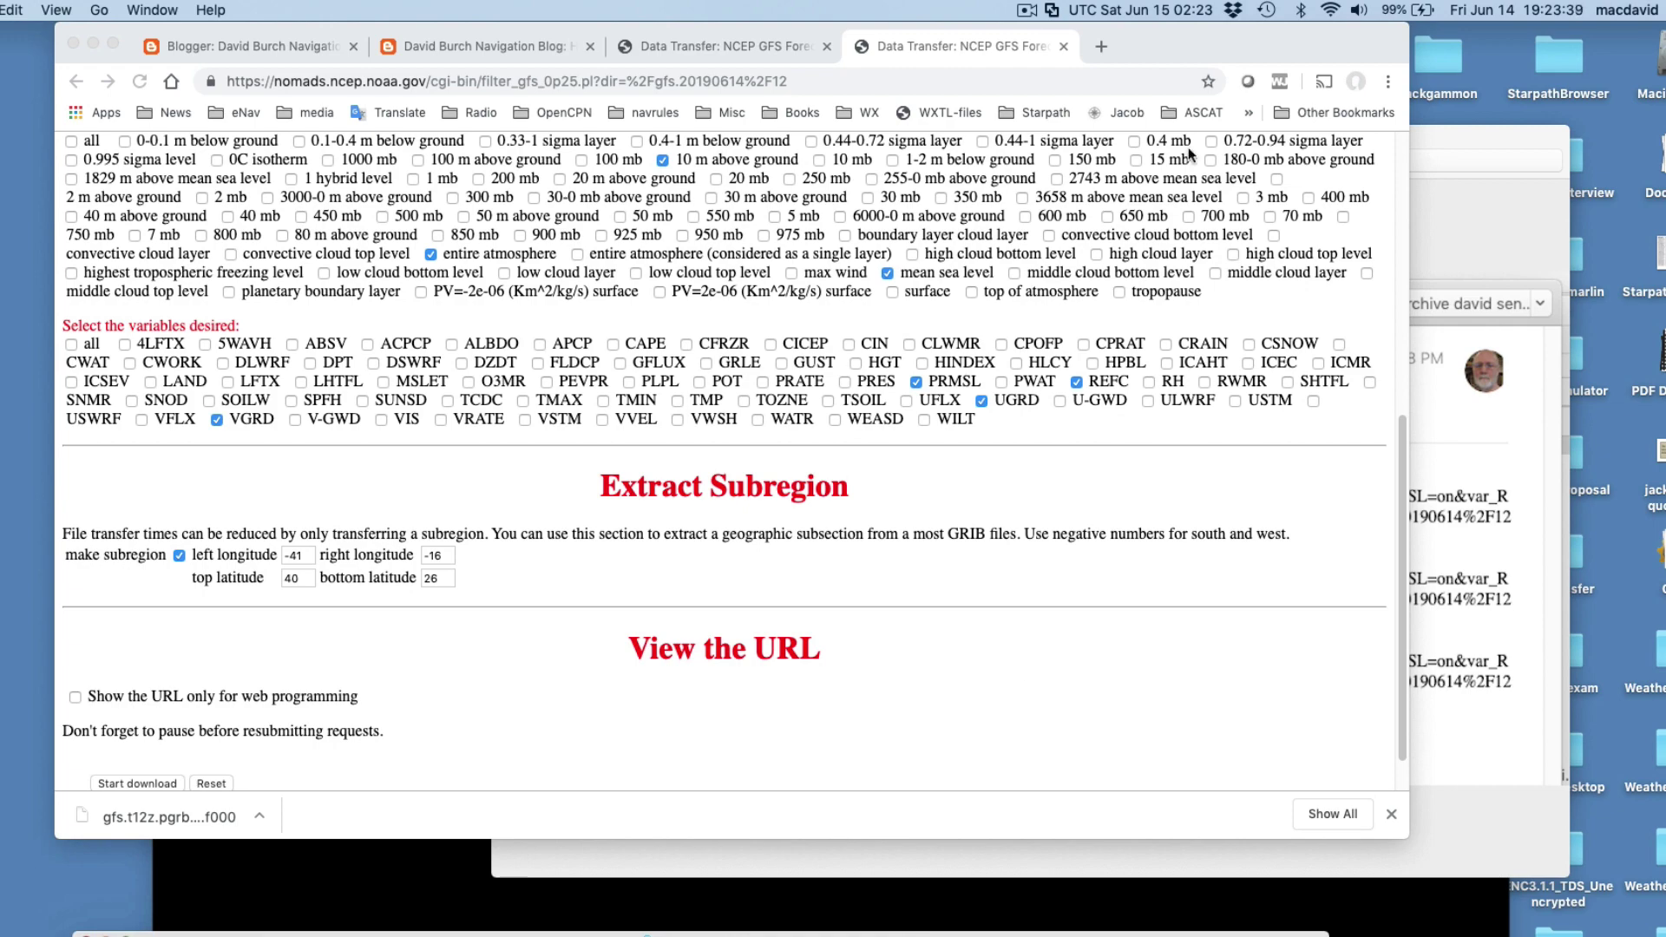
Move Chrome out of the way and position the mail to saildocs.png request image on screen
{"action": "left_click_drag", "start_coordinate": [1243, 34], "coordinate": [1217, 343]}
{"action": "left_click_drag", "start_coordinate": [1248, 439], "coordinate": [1389, 926]}
{"action": "left_click", "coordinate": [995, 224]}
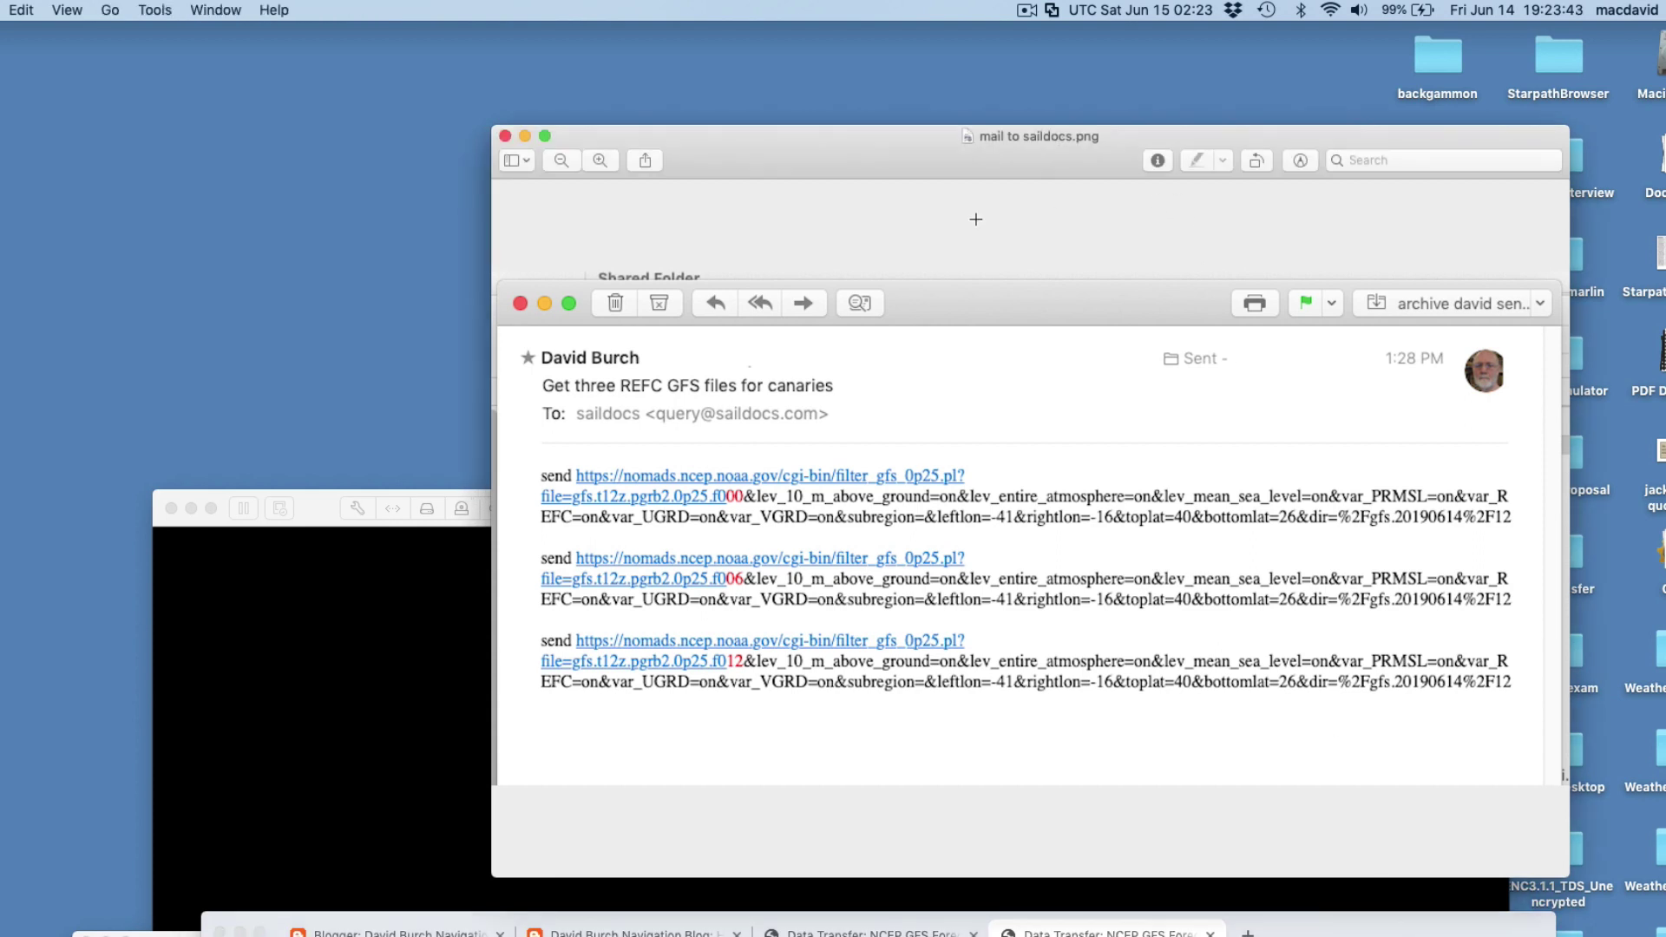
{"action": "left_click_drag", "start_coordinate": [987, 306], "coordinate": [733, 173]}
{"action": "left_click", "coordinate": [1053, 188]}
{"action": "left_click_drag", "start_coordinate": [1090, 160], "coordinate": [887, 82]}
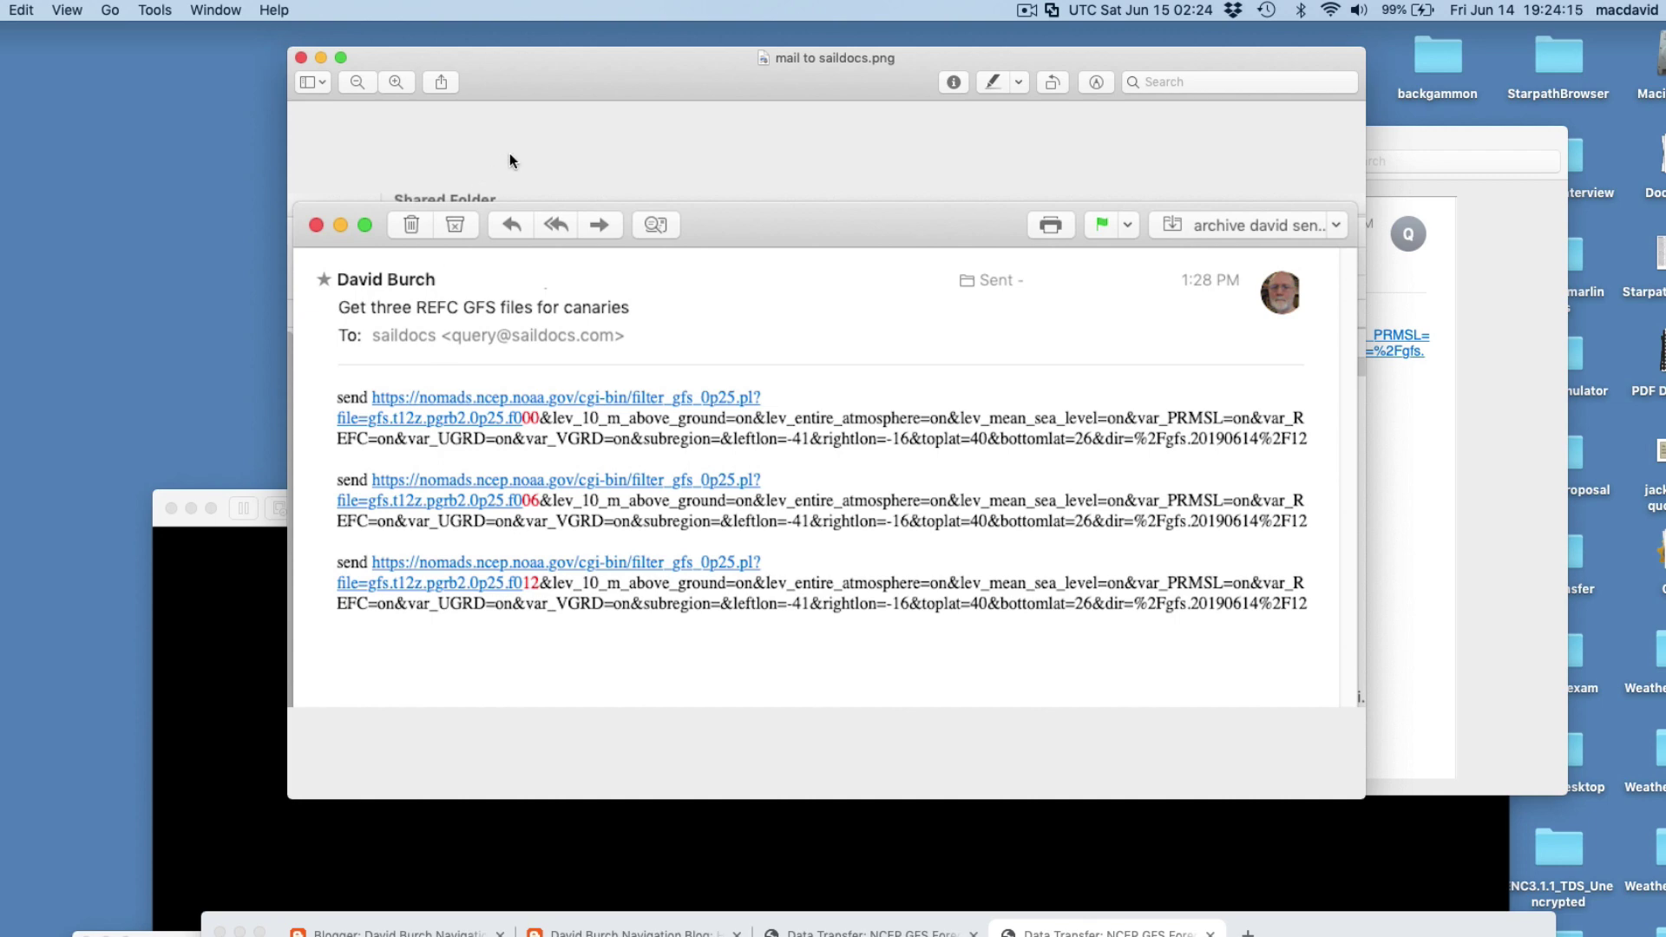
{"action": "left_click_drag", "start_coordinate": [662, 117], "coordinate": [1292, 336]}
Put away the request image and move the sample return email.png reply into view
{"action": "double_click", "coordinate": [1293, 337]}
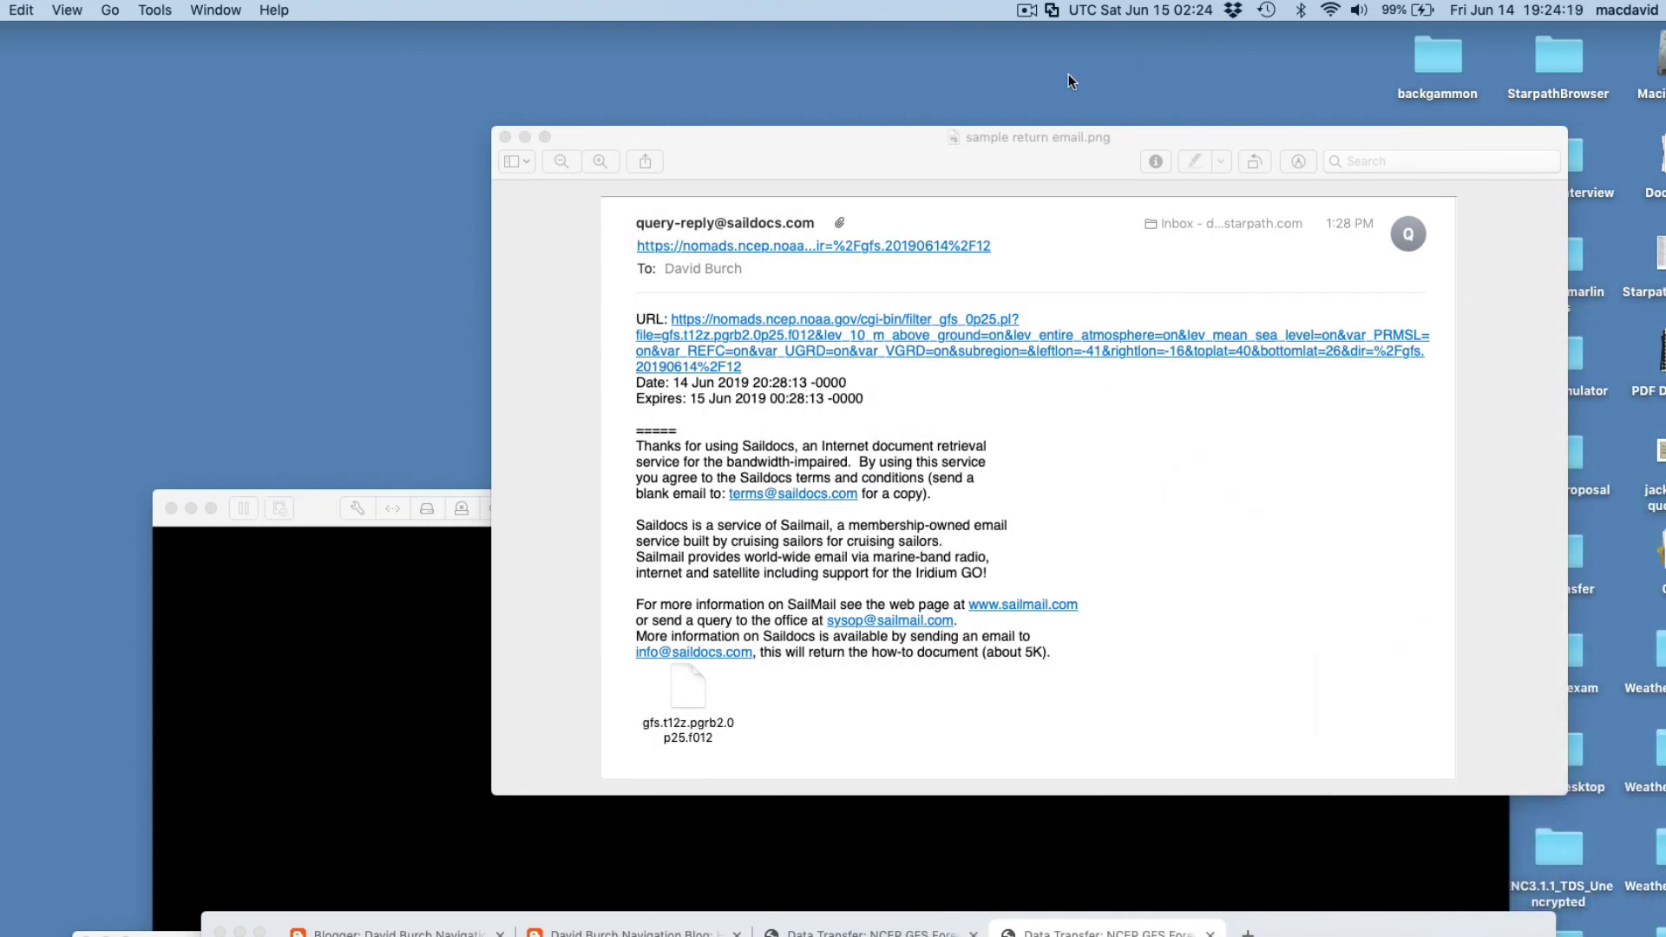
{"action": "left_click_drag", "start_coordinate": [978, 165], "coordinate": [663, 121]}
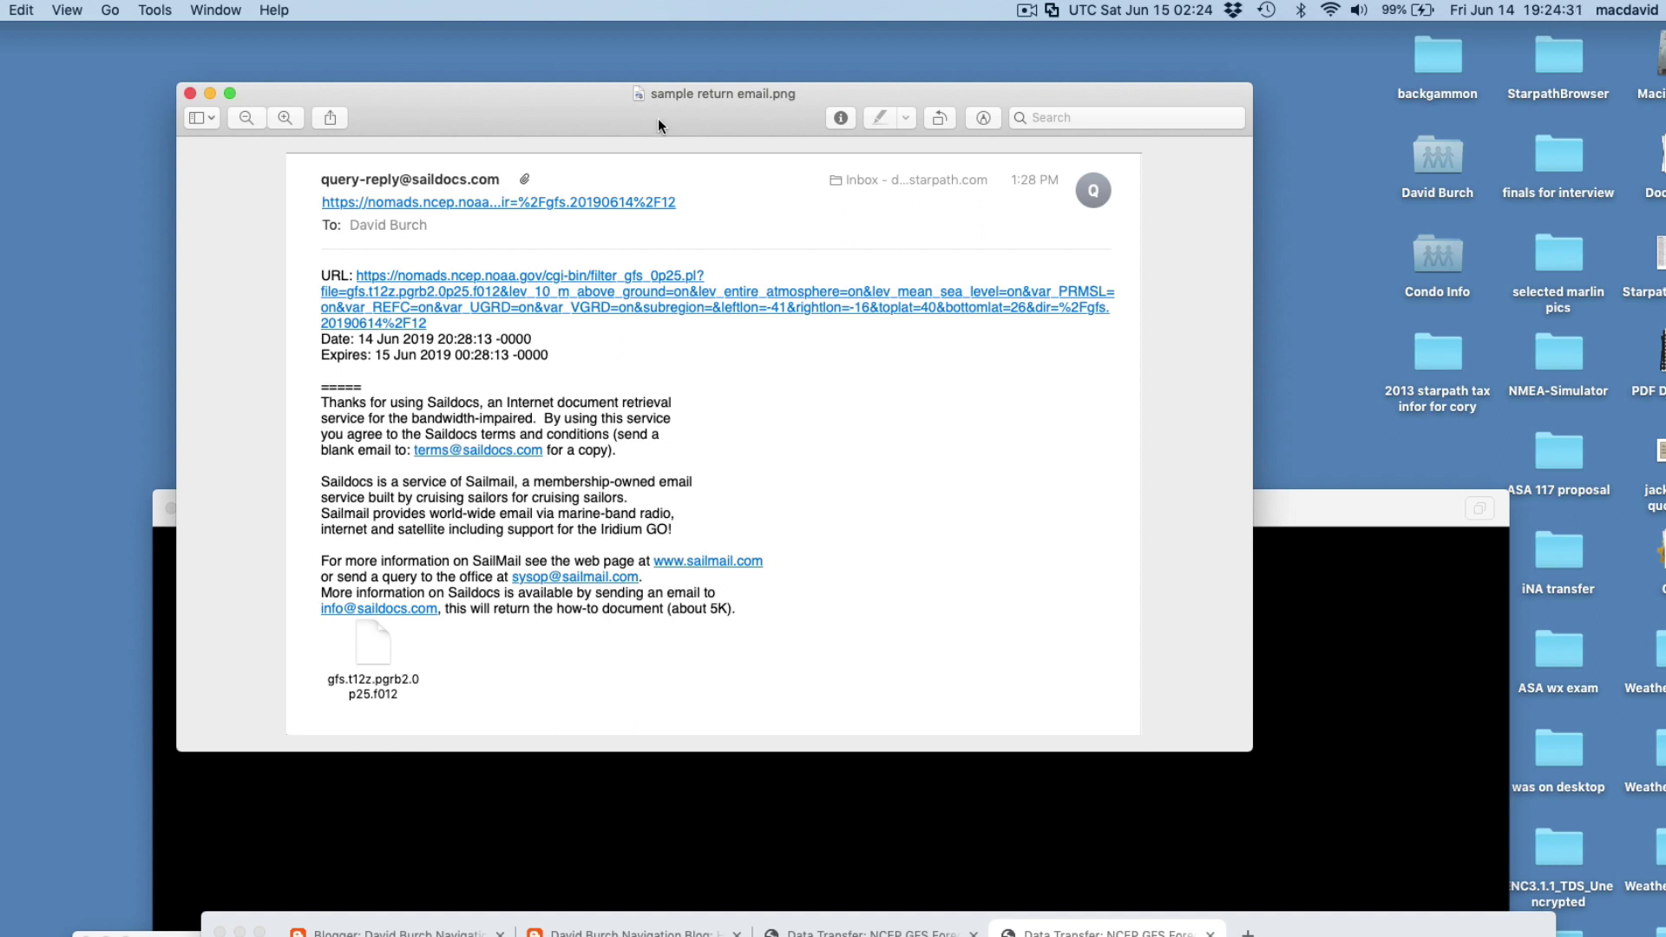
{"action": "left_click_drag", "start_coordinate": [662, 123], "coordinate": [694, 80]}
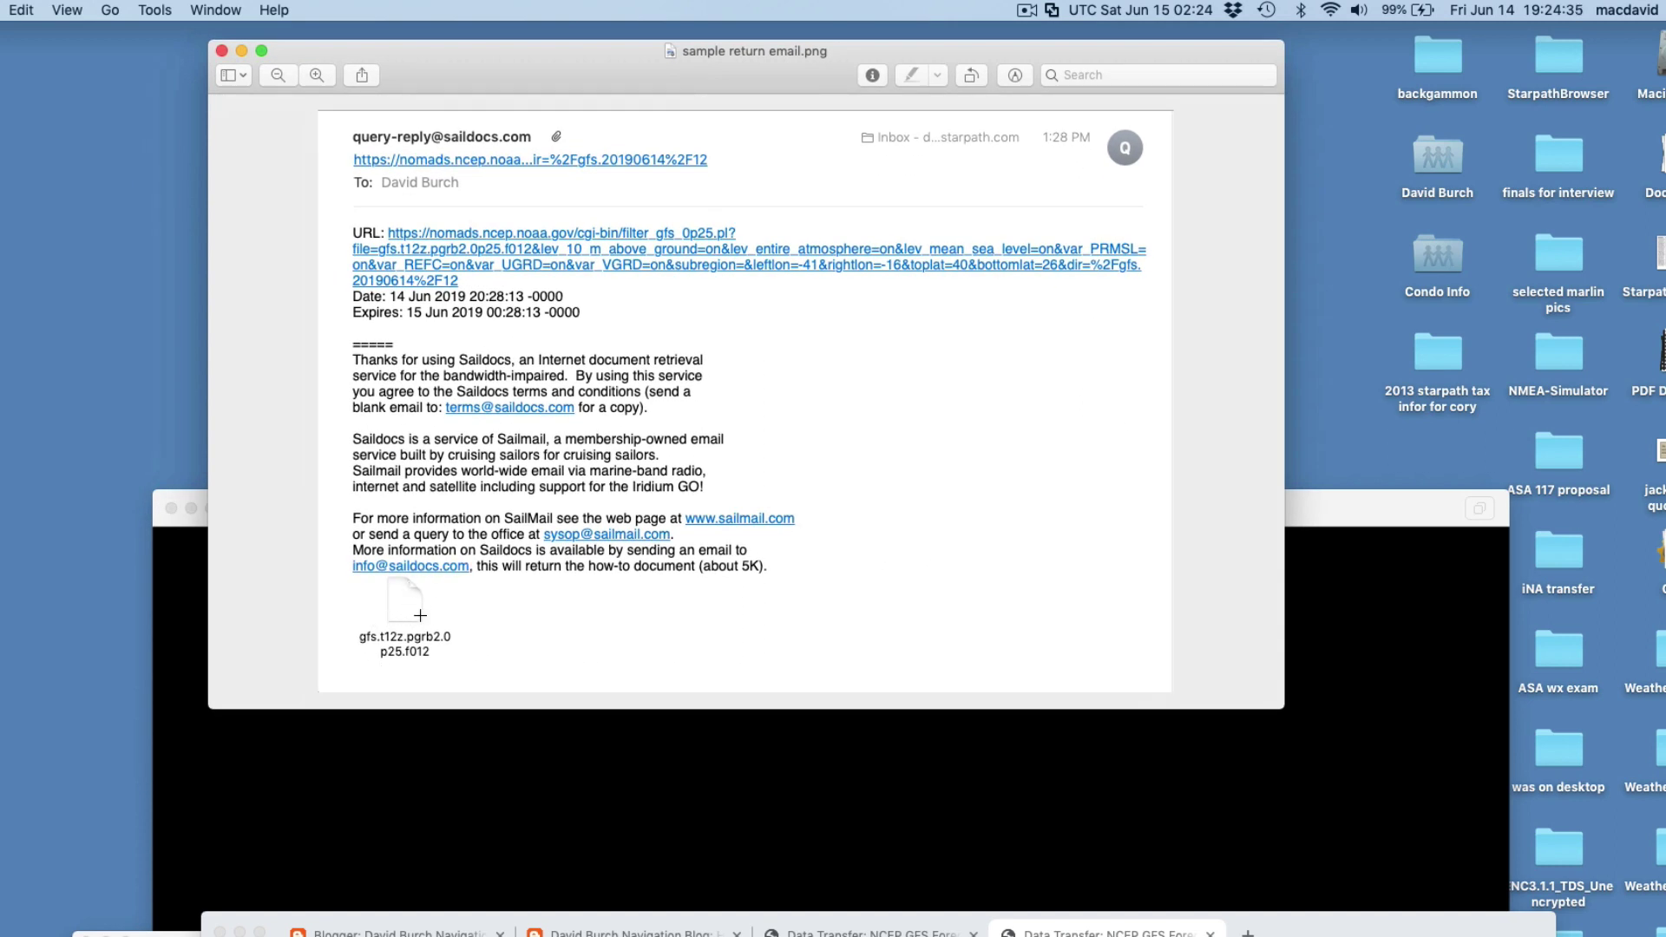
Move the NCEP filter page aside and bring up the GRIB filter blog folder in Finder
{"action": "left_click_drag", "start_coordinate": [1294, 934], "coordinate": [1193, 345]}
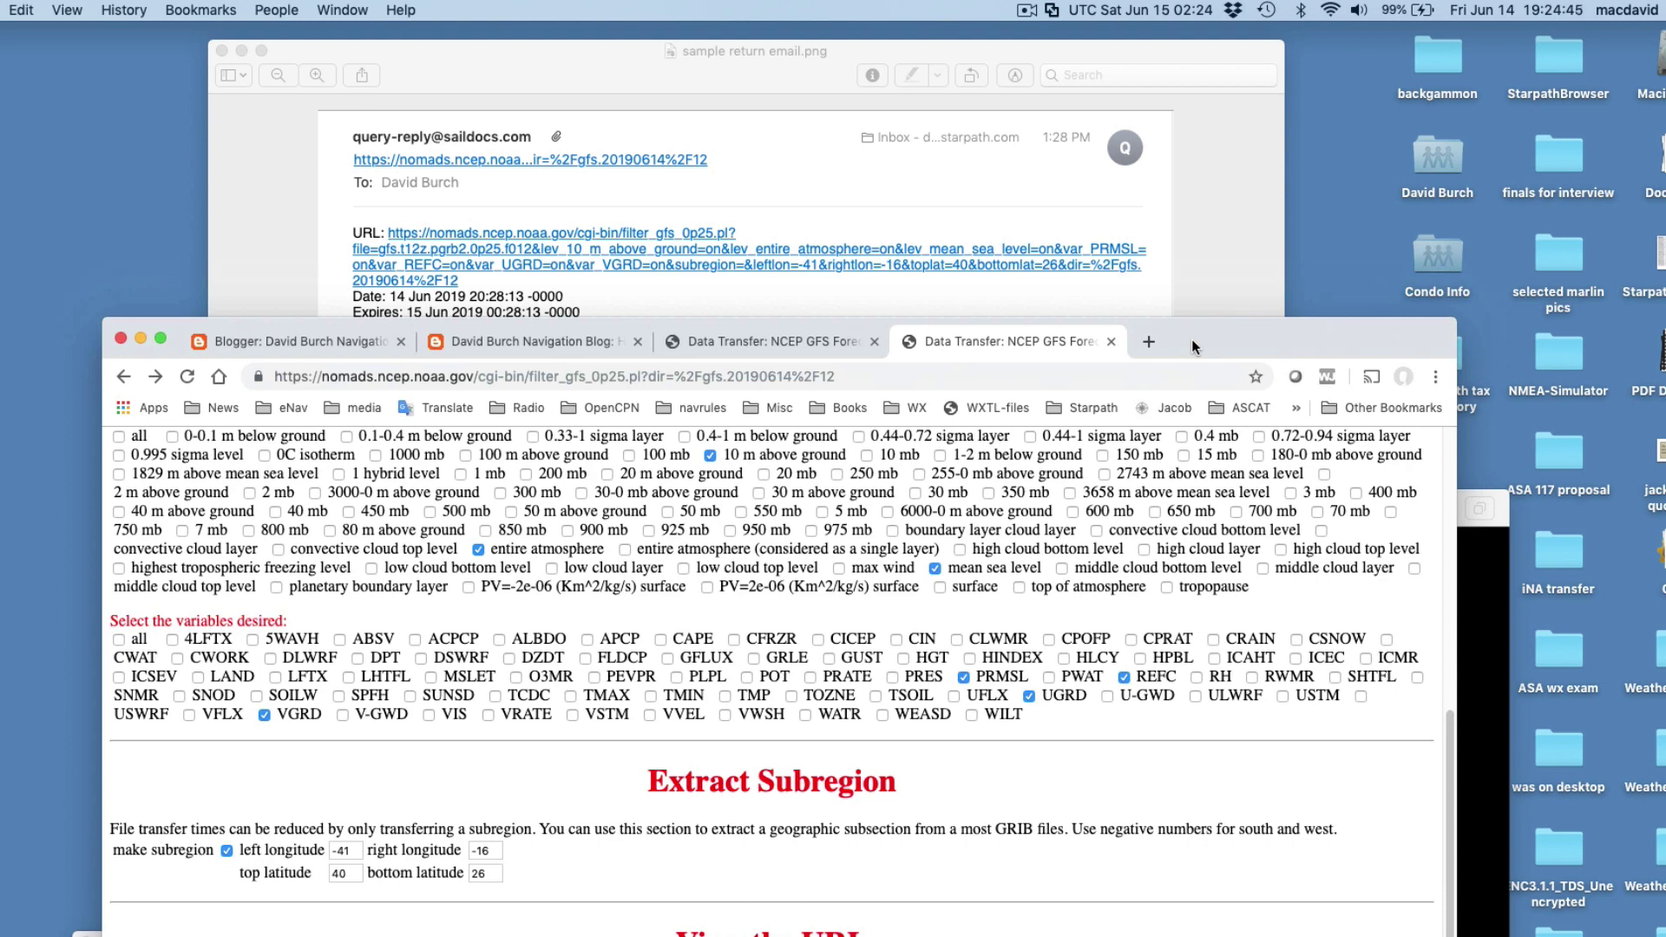
{"action": "left_click_drag", "start_coordinate": [1190, 340], "coordinate": [1237, 857]}
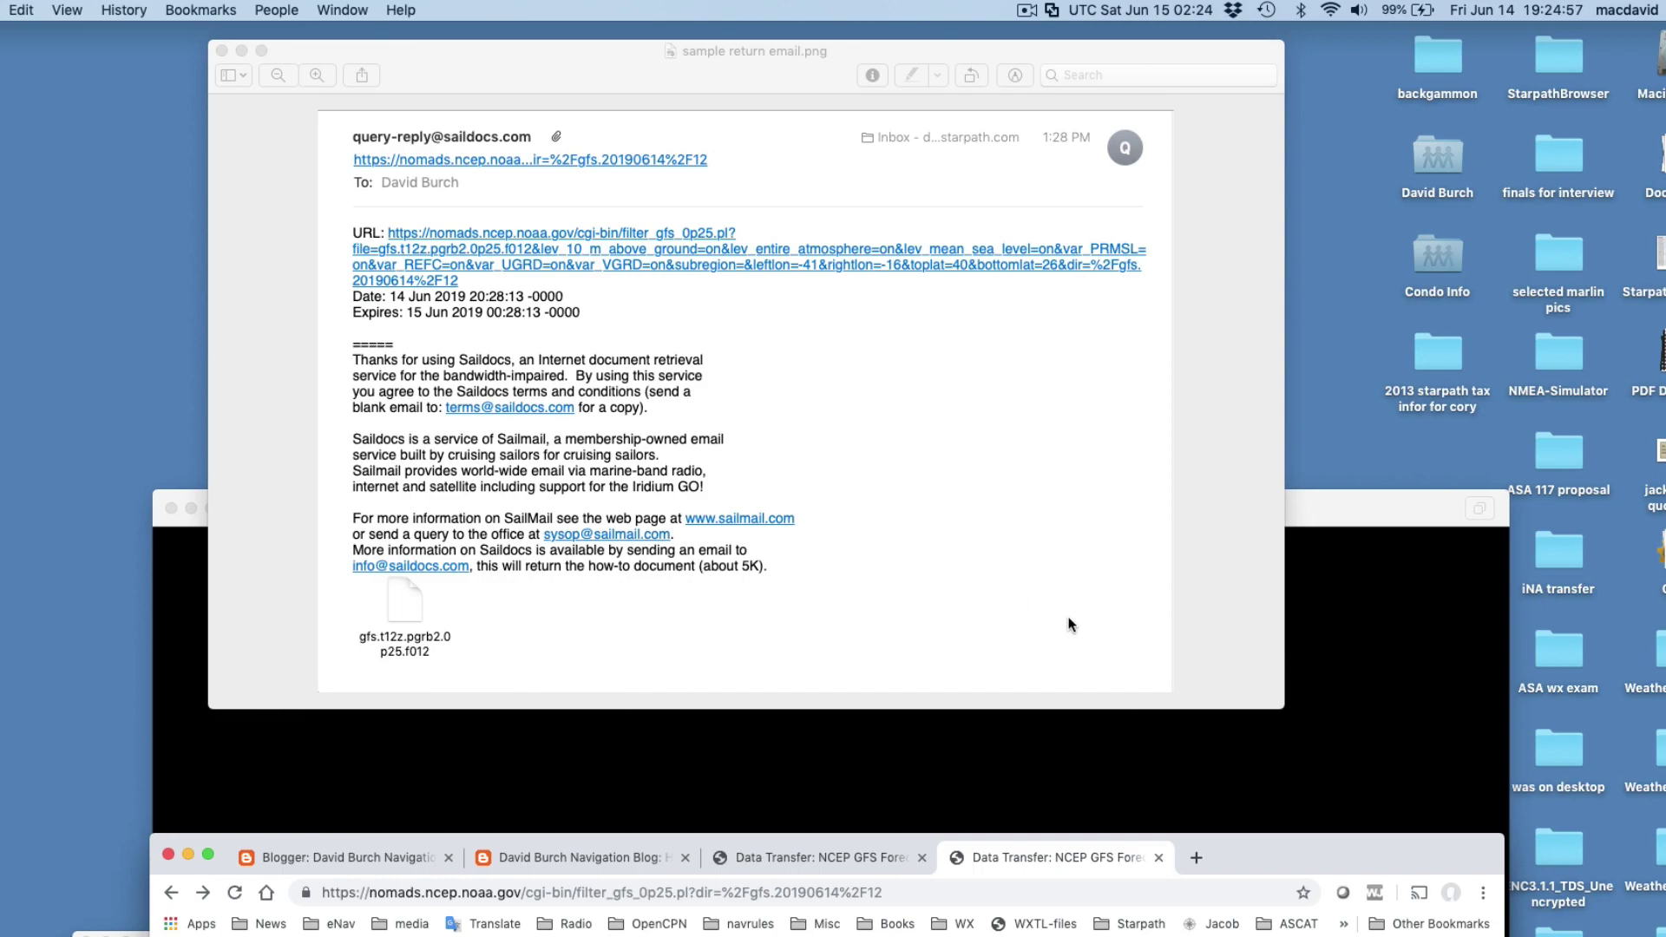
{"action": "left_click_drag", "start_coordinate": [1295, 864], "coordinate": [1110, 932]}
{"action": "left_click", "coordinate": [434, 599]}
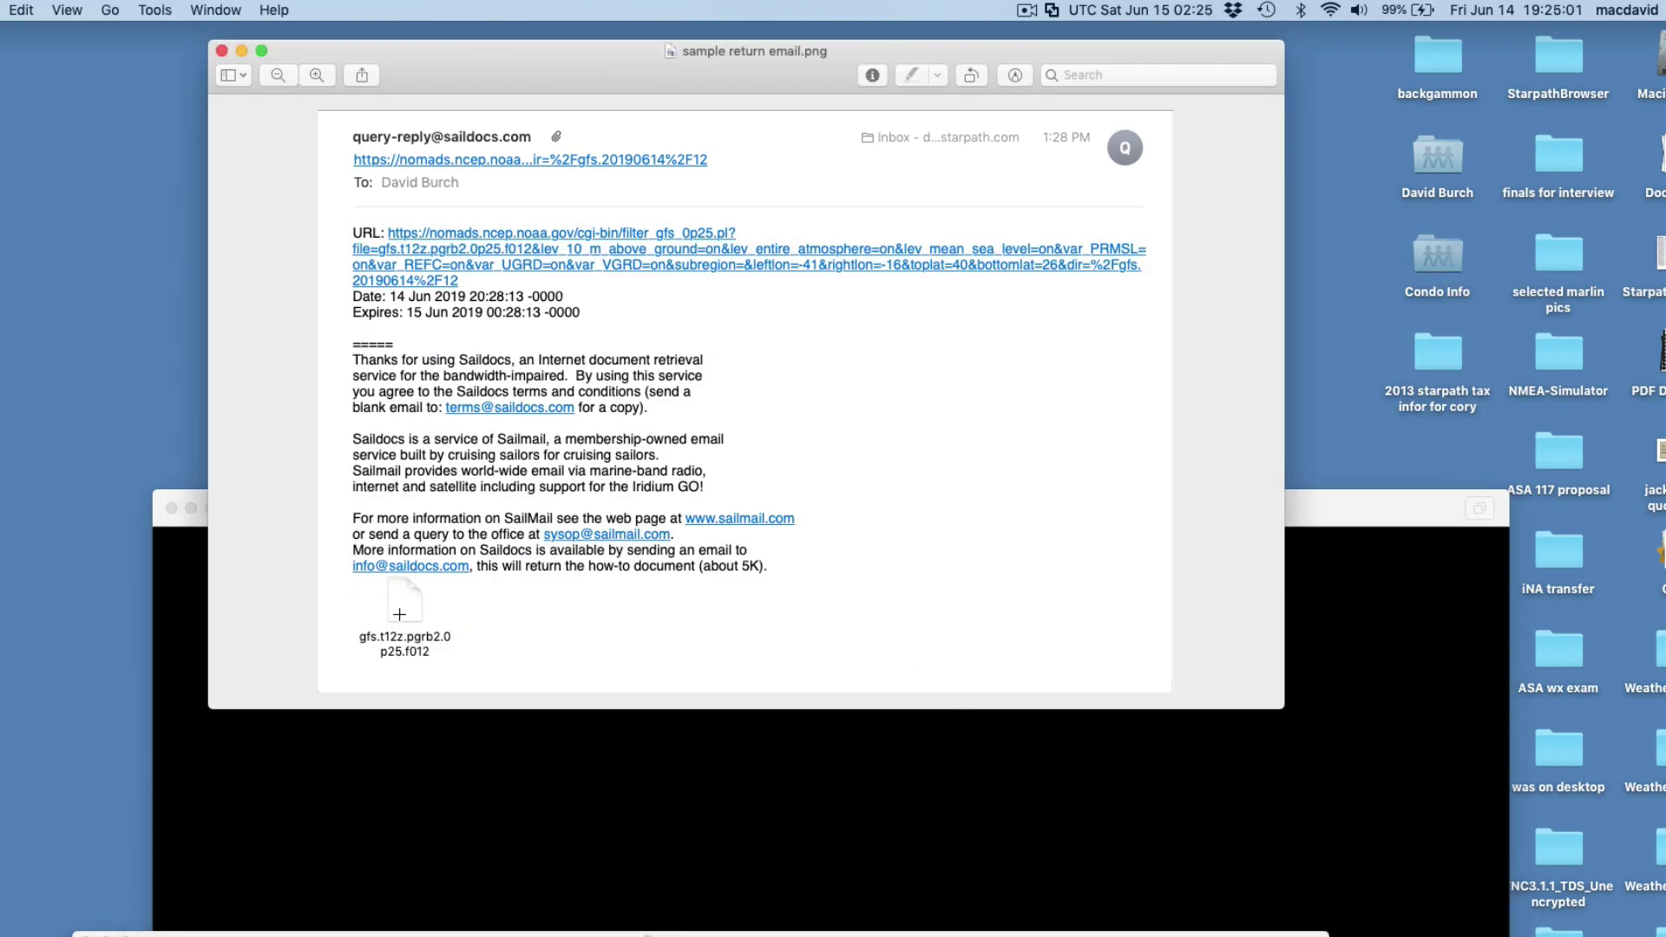
{"action": "key", "text": "super+Tab"}
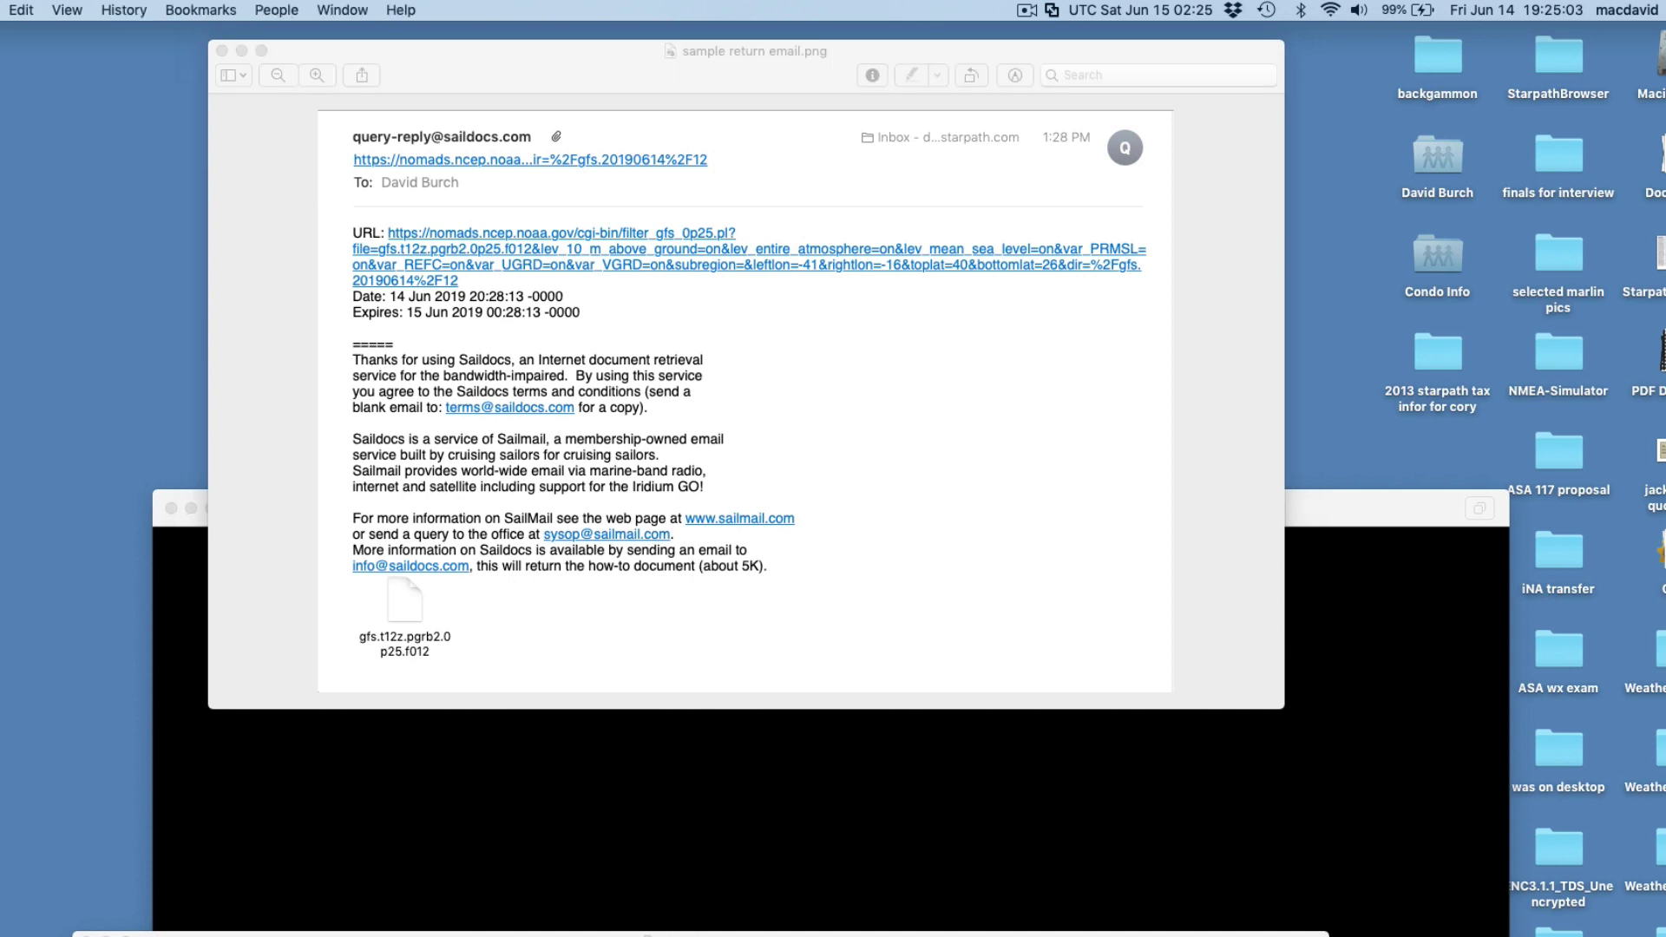
{"action": "left_click_drag", "start_coordinate": [1119, 932], "coordinate": [1356, 291]}
Bring the GRIB filter blog folder forward, showing the 36–37 KB f000, f006 and f012 files
{"action": "left_click", "coordinate": [427, 599]}
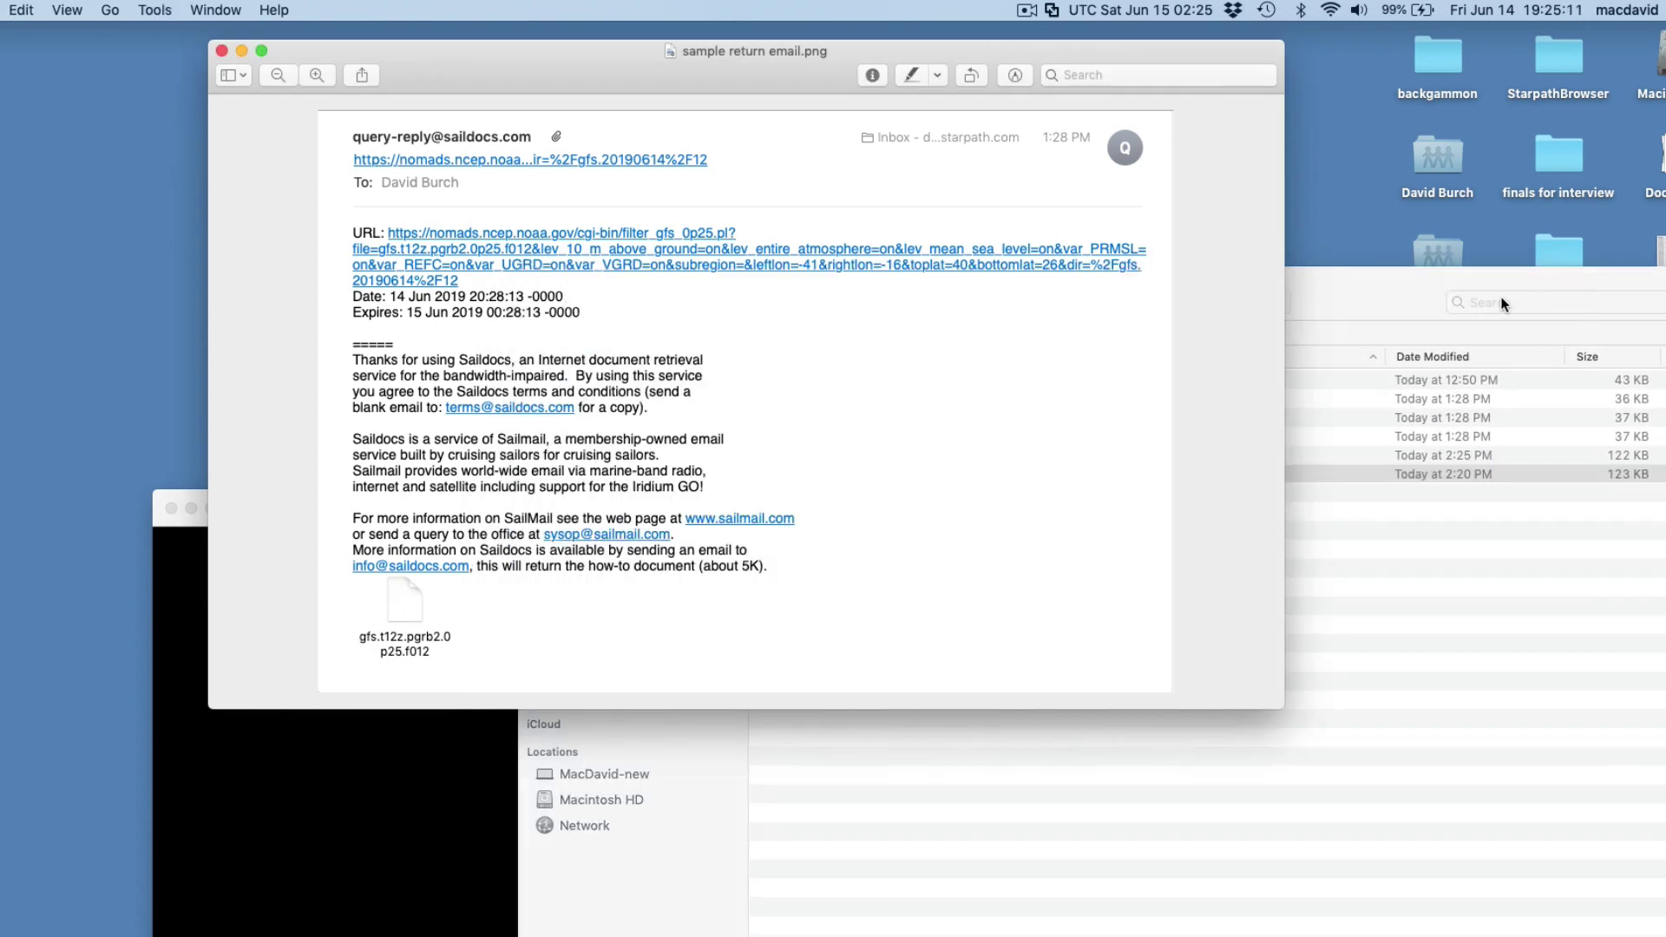
{"action": "left_click", "coordinate": [1377, 294]}
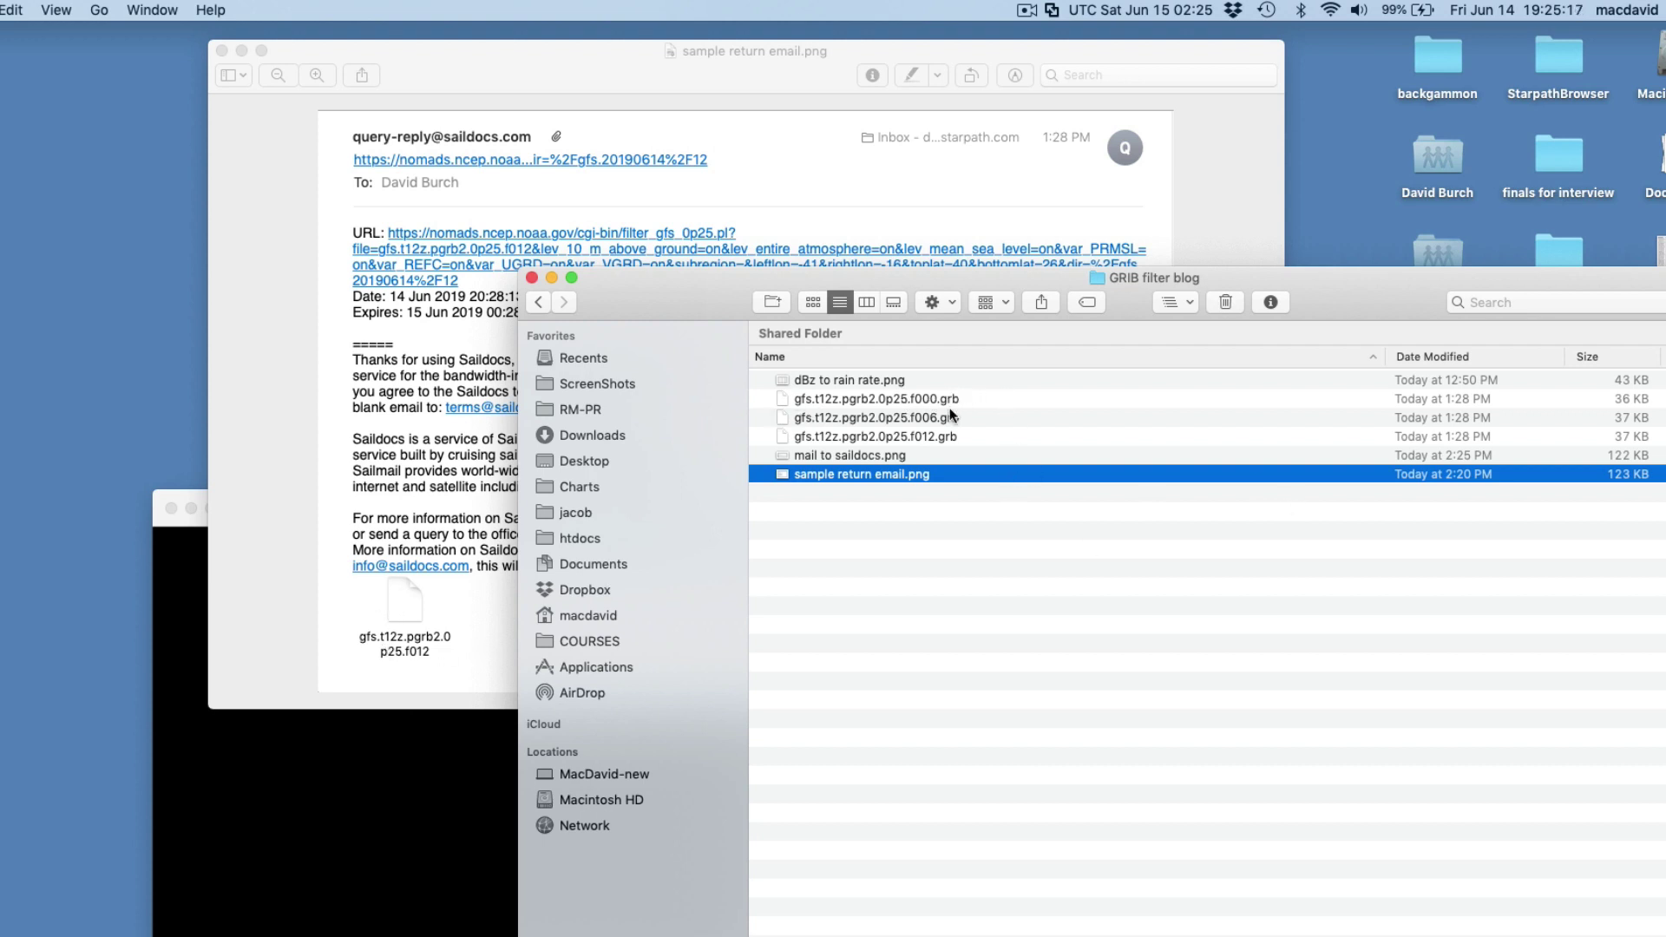
{"action": "left_click_drag", "start_coordinate": [704, 298], "coordinate": [616, 263]}
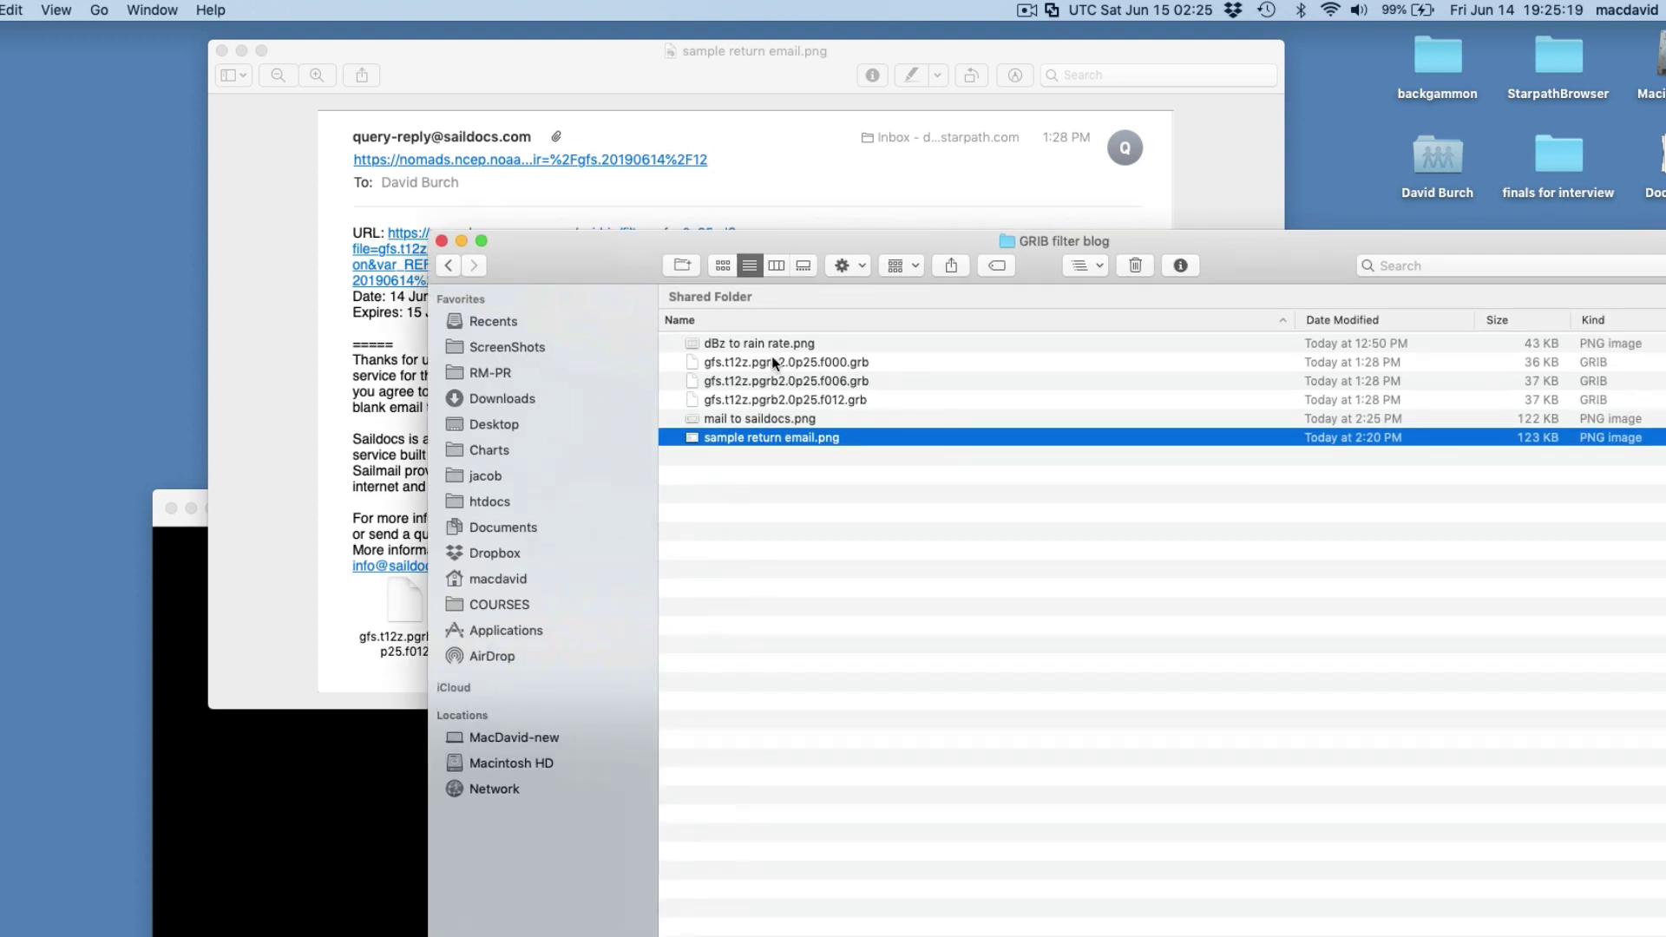